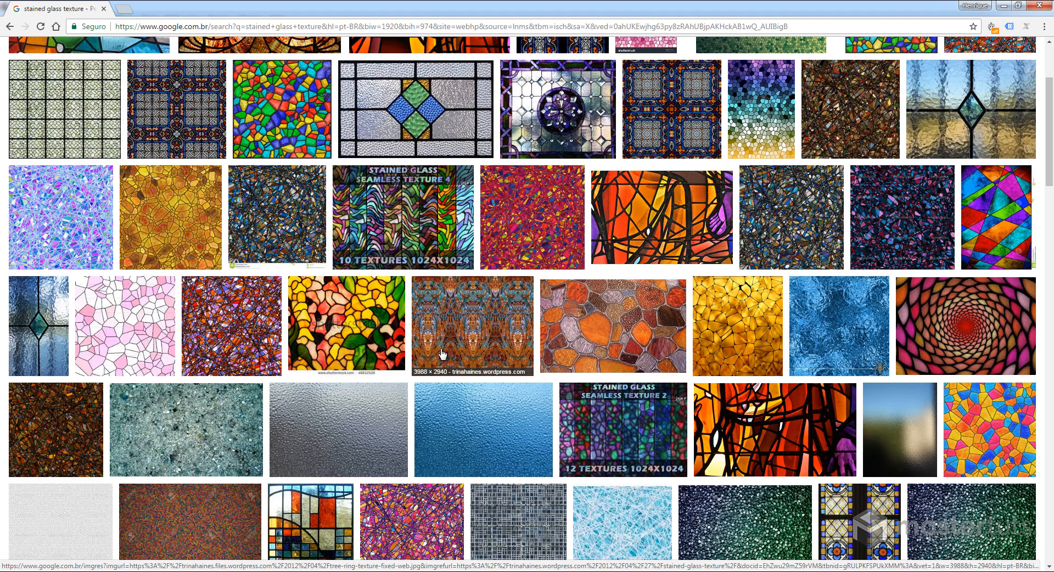
Browse the stained glass texture image results and preview the Antique Scottish Stained Glass Collection picture
scroll(585, 284, up, 3)
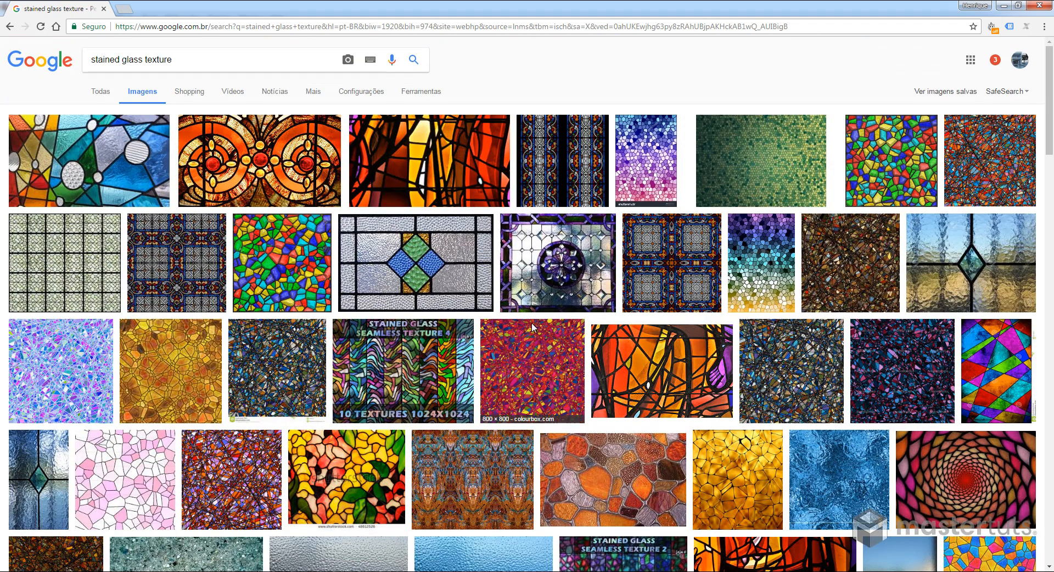
click(462, 269)
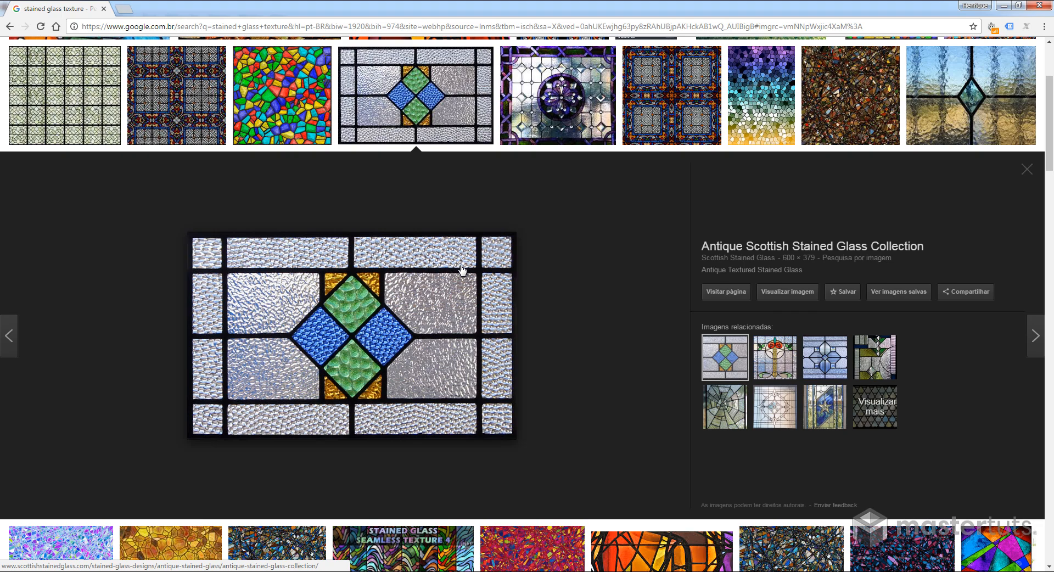
scroll(463, 270, down, 2)
mouse_move(227, 571)
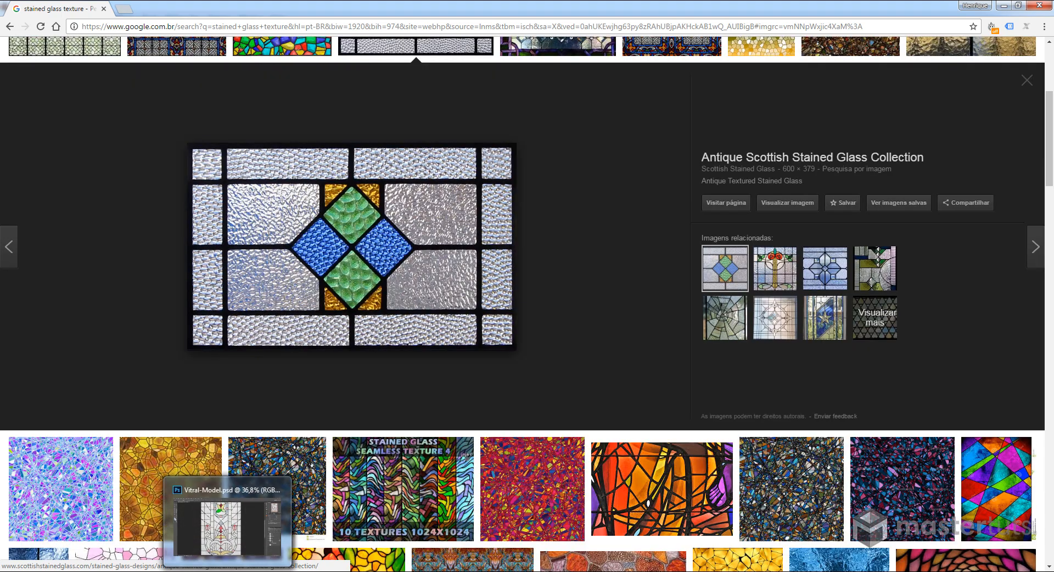
Switch to Vitral-Model.psd in Photoshop and show only the base and lines layers
click(227, 527)
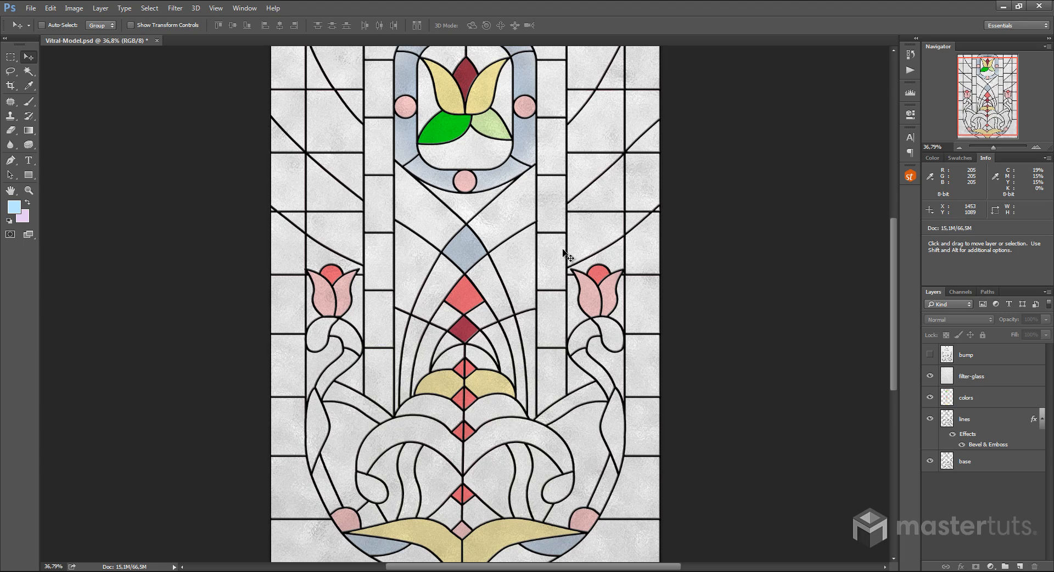
alt+click(930, 462)
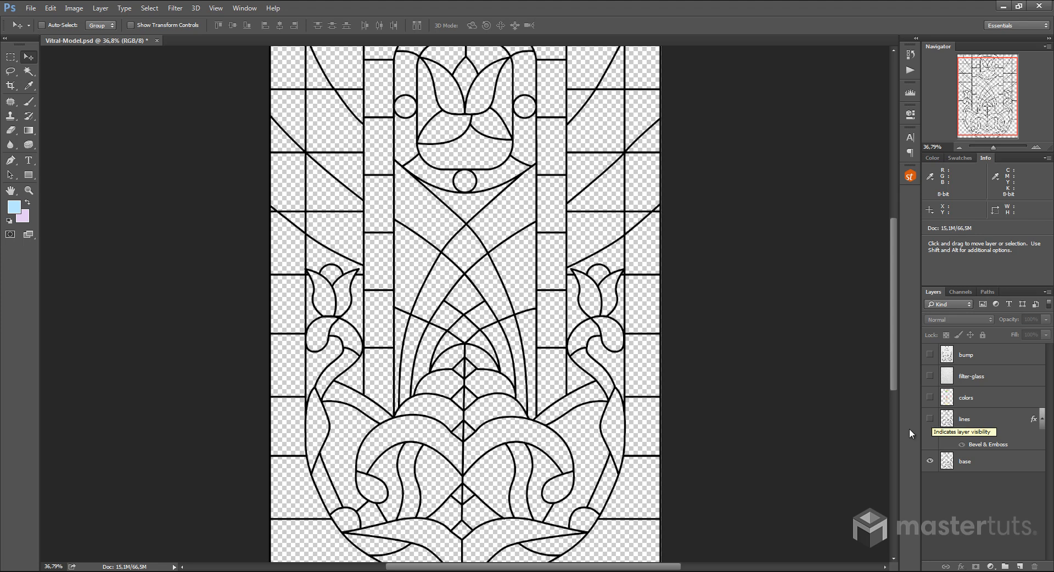
click(930, 419)
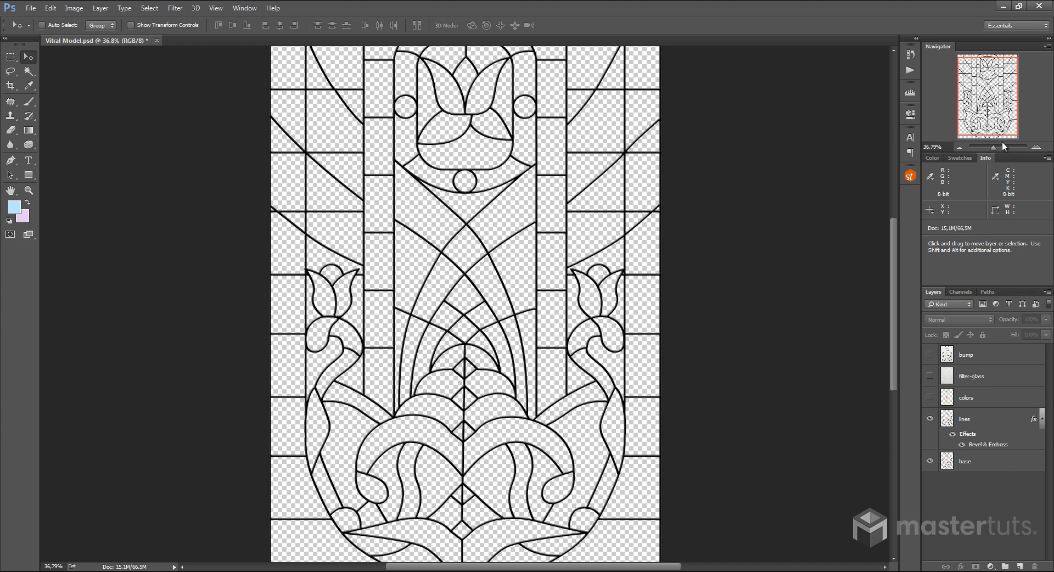
Compare the line art up close with the lines layer hidden and shown, leaving that layer visible
drag(994, 147, 1002, 148)
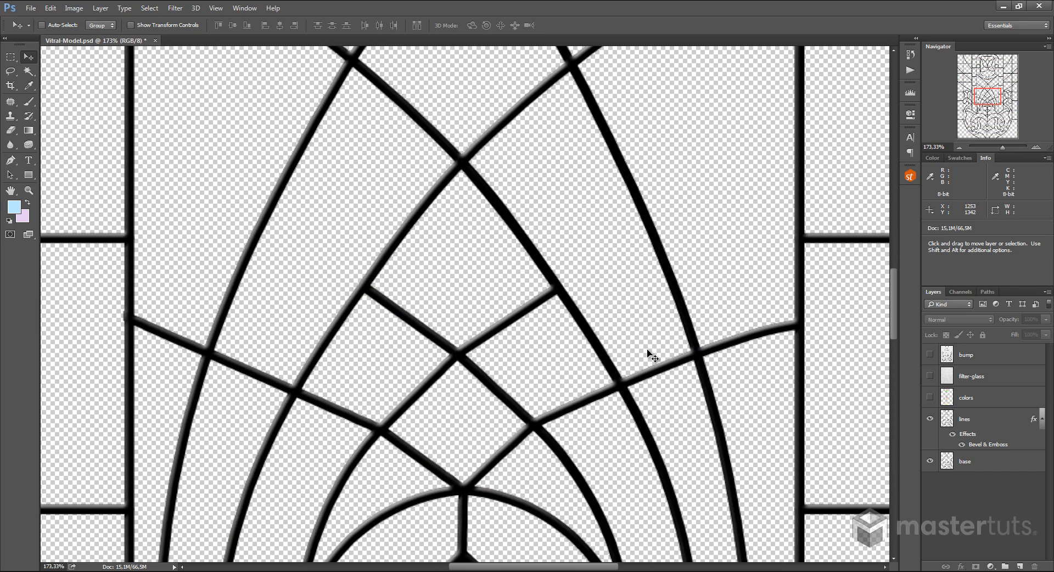
click(930, 420)
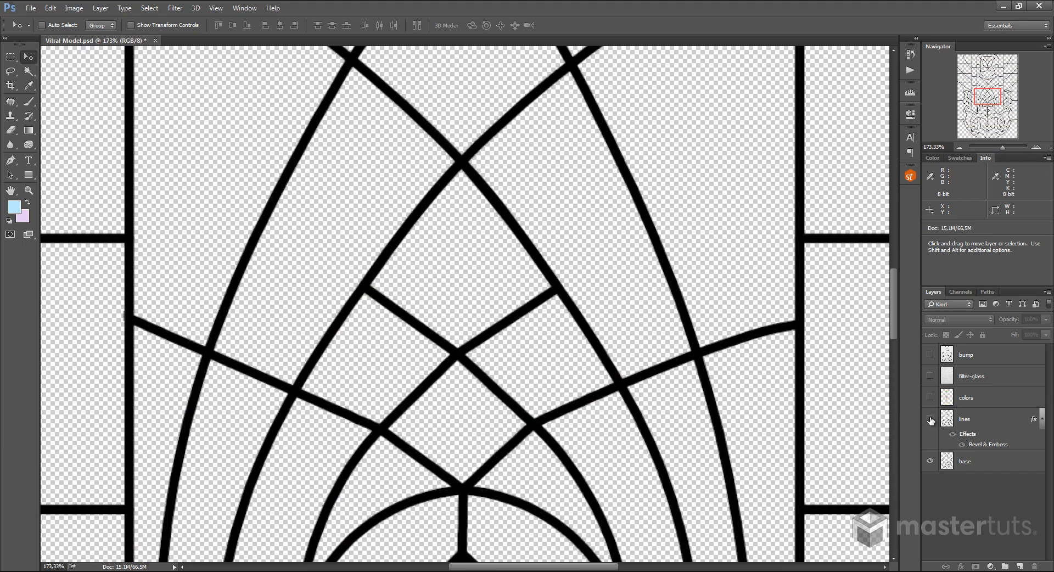
click(931, 420)
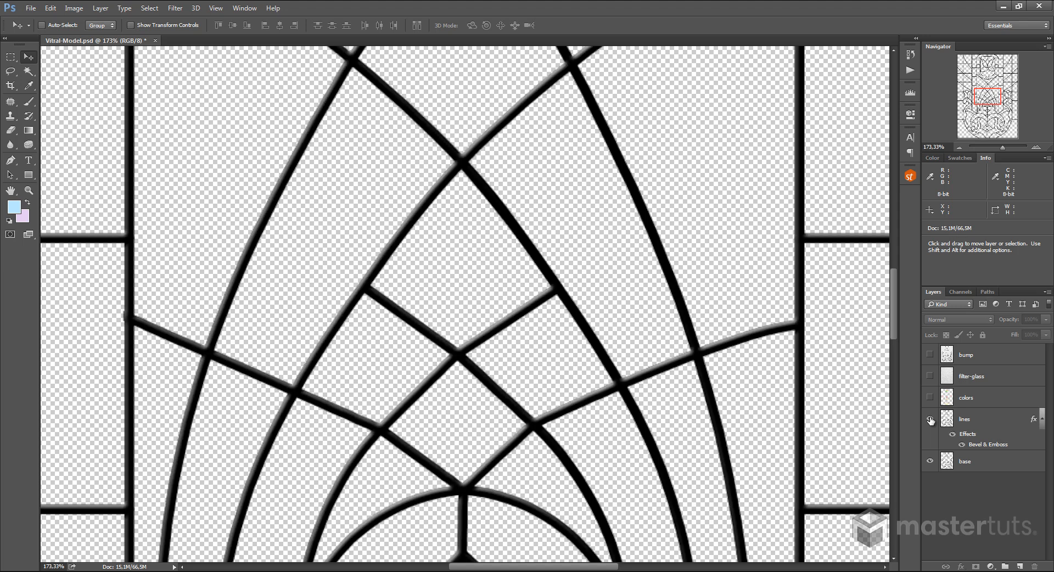
click(930, 420)
click(931, 421)
Examine the Bevel & Emboss settings in the layer style of the lines layer
double_click(971, 437)
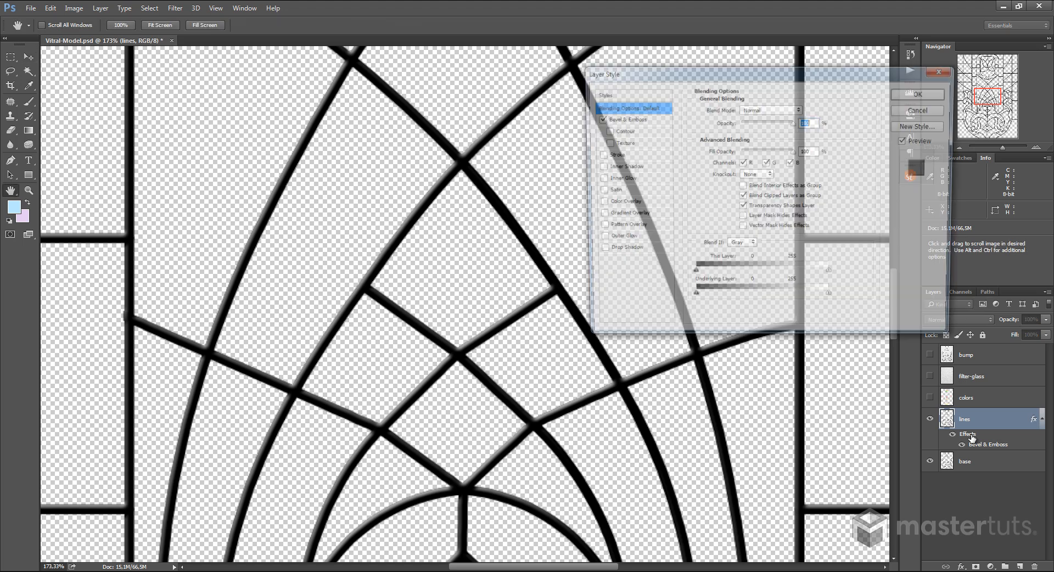
click(383, 141)
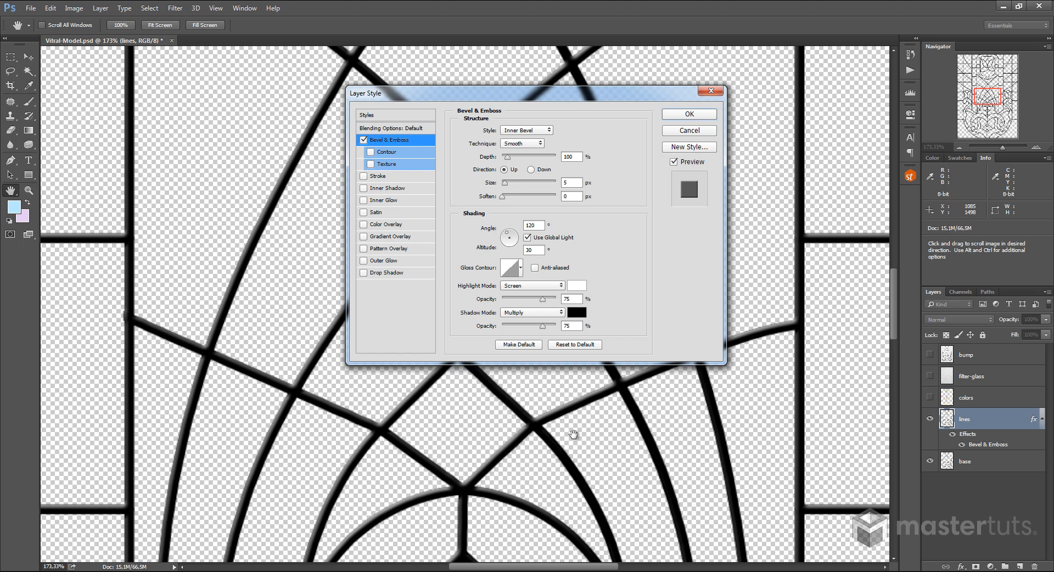
key(Return)
key(v)
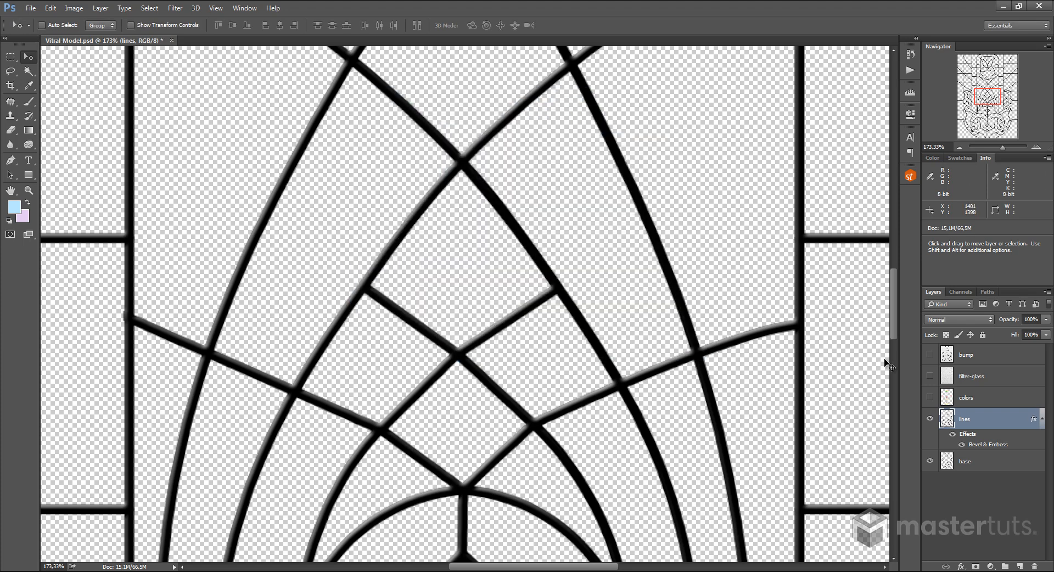
Show the colors and filter-glass layers over the line art
drag(1003, 147, 996, 147)
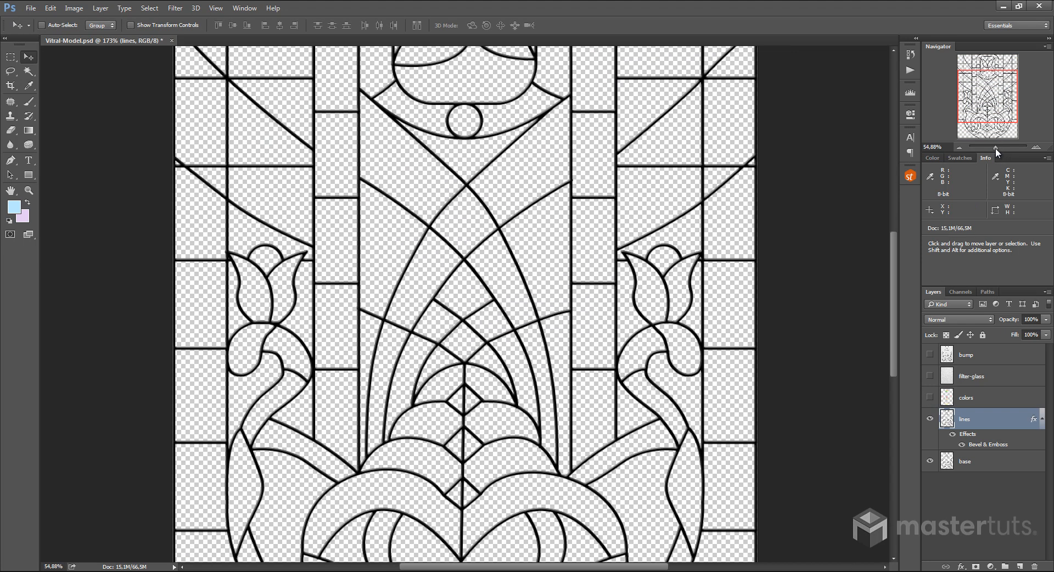
click(930, 398)
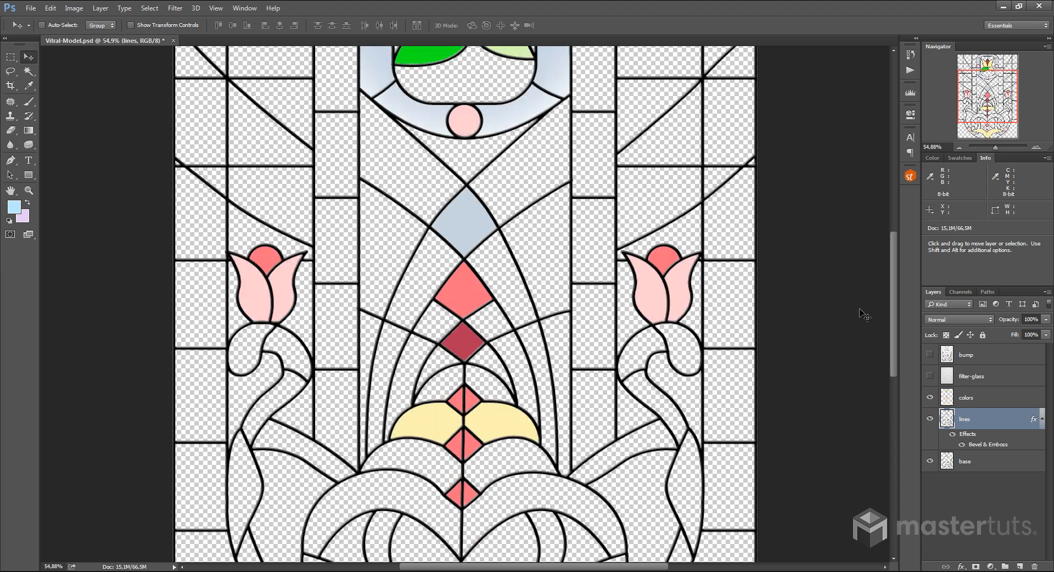
click(930, 376)
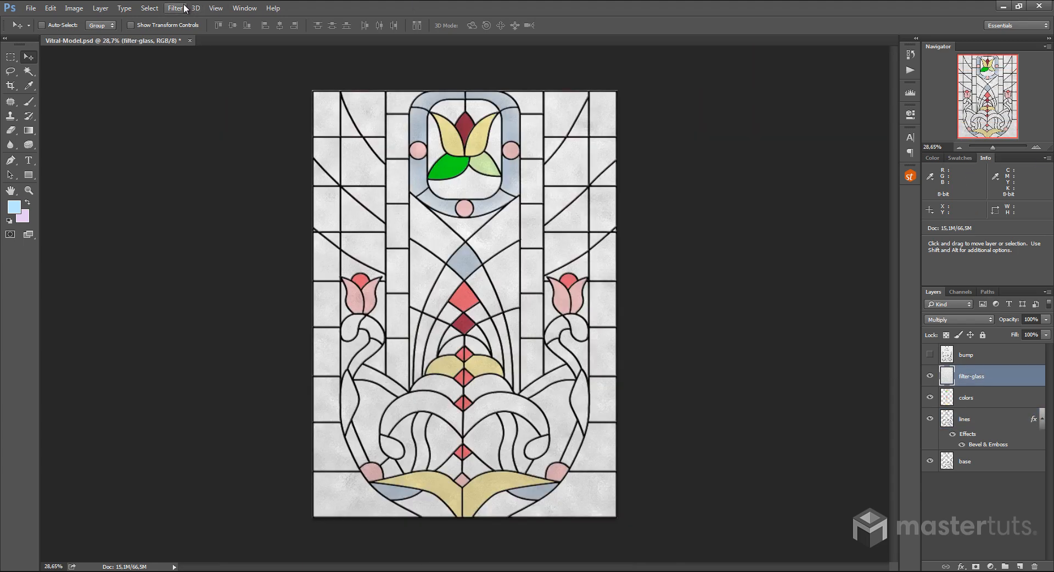
Preview the Glass distortion filter and its settings on the filter-glass layer without applying it
click(174, 8)
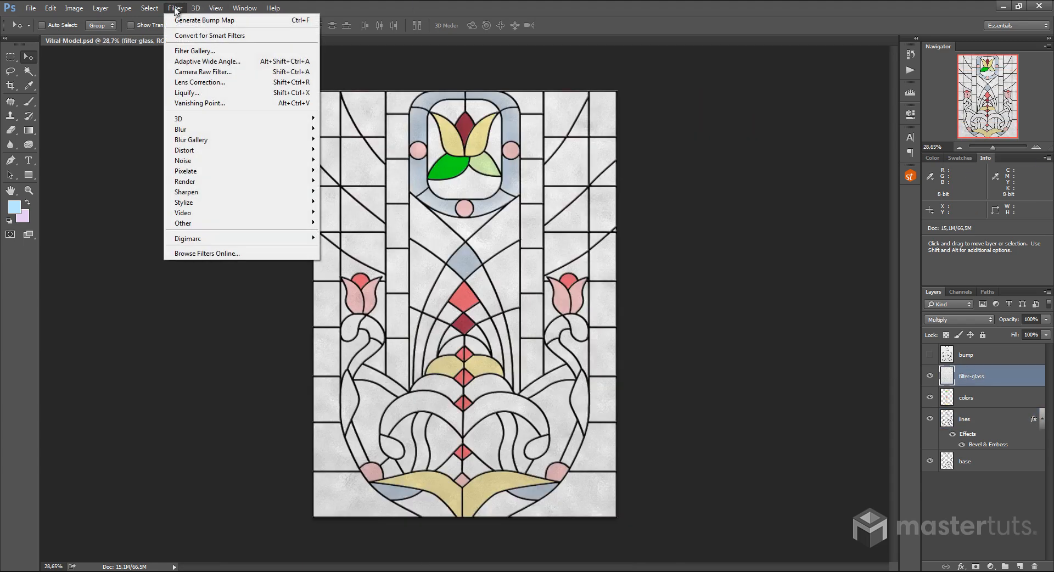
click(195, 51)
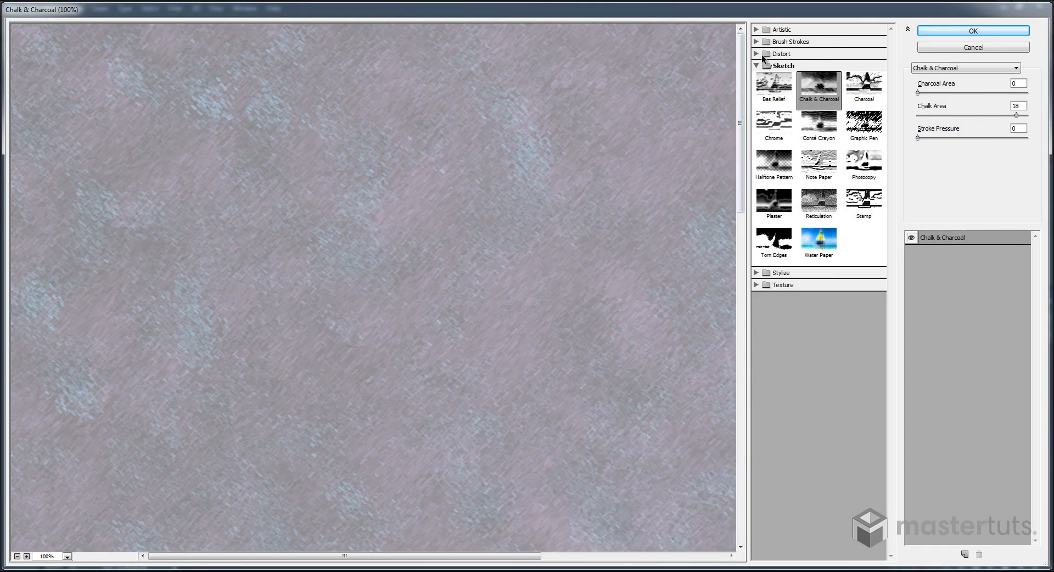
click(756, 65)
click(756, 53)
click(804, 73)
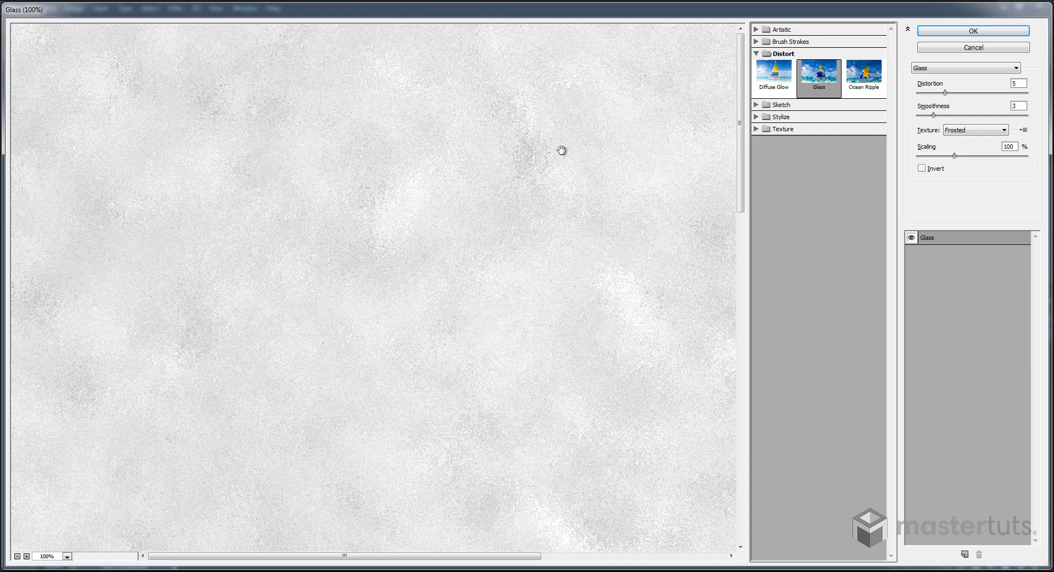
click(957, 47)
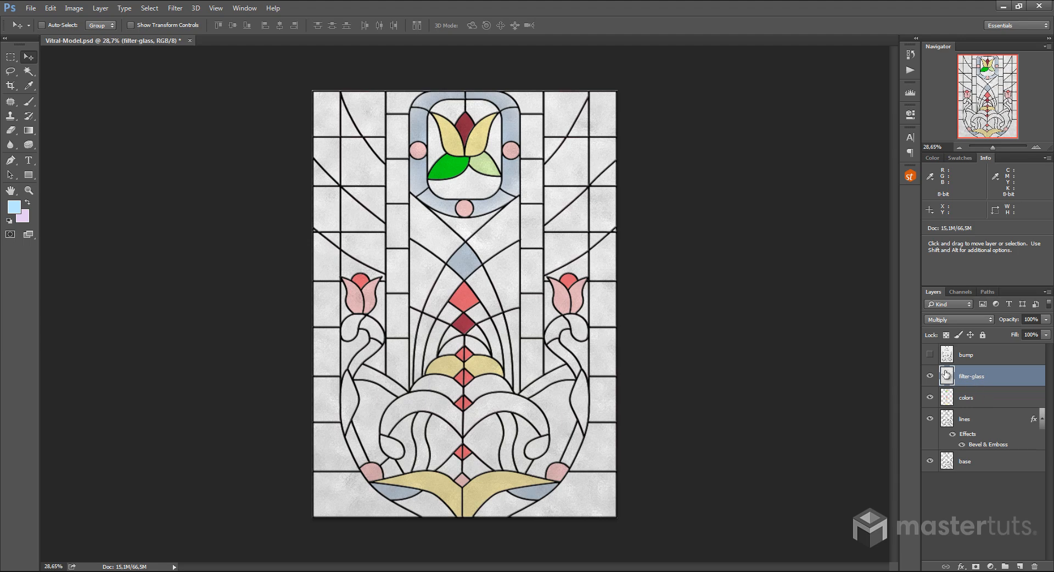
Show the bump layer and examine the stained-glass artwork with it
click(930, 355)
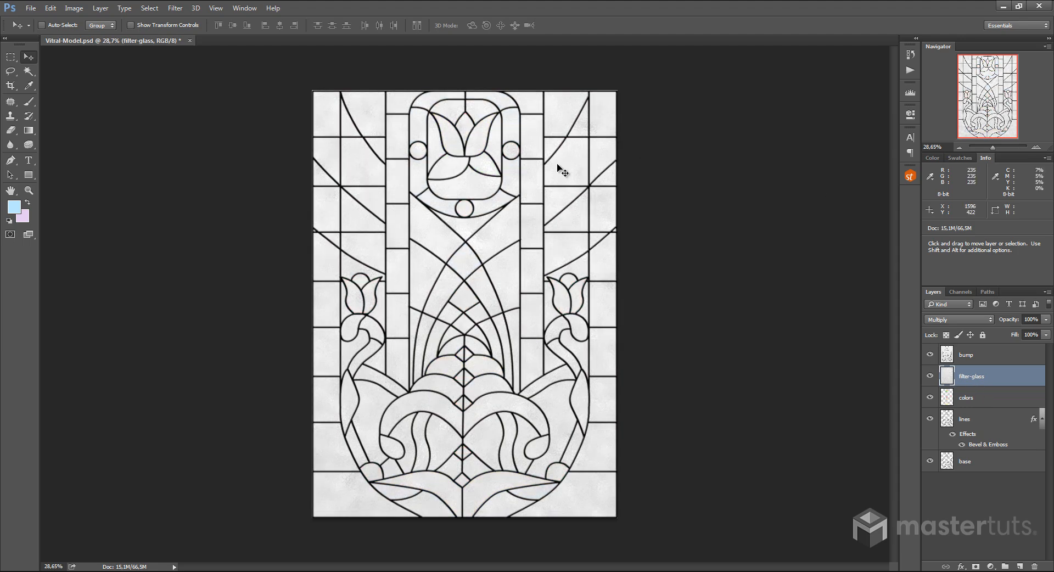
drag(993, 147, 996, 147)
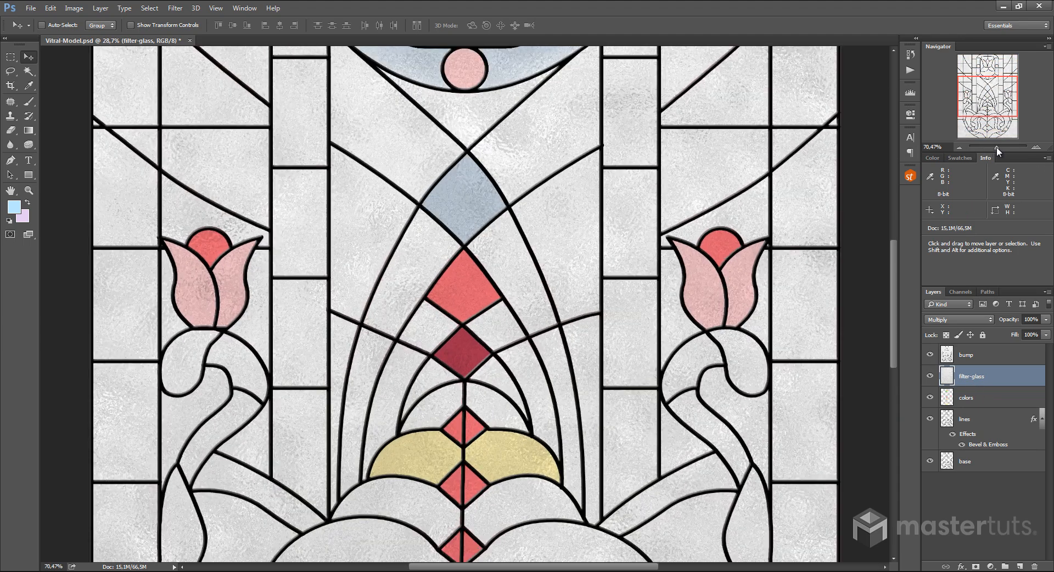
scroll(580, 150, up, 5)
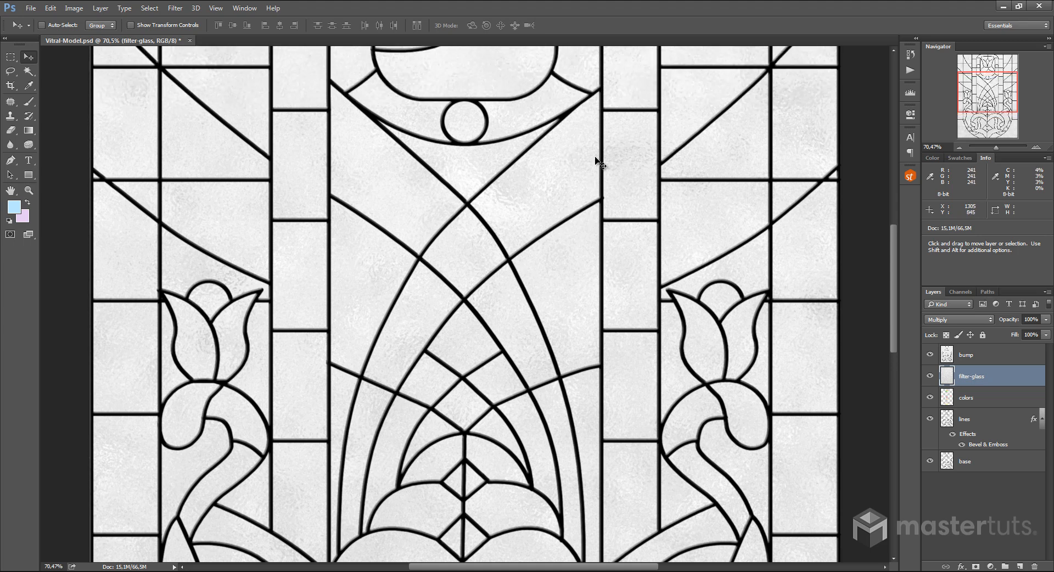
scroll(721, 135, up, 2)
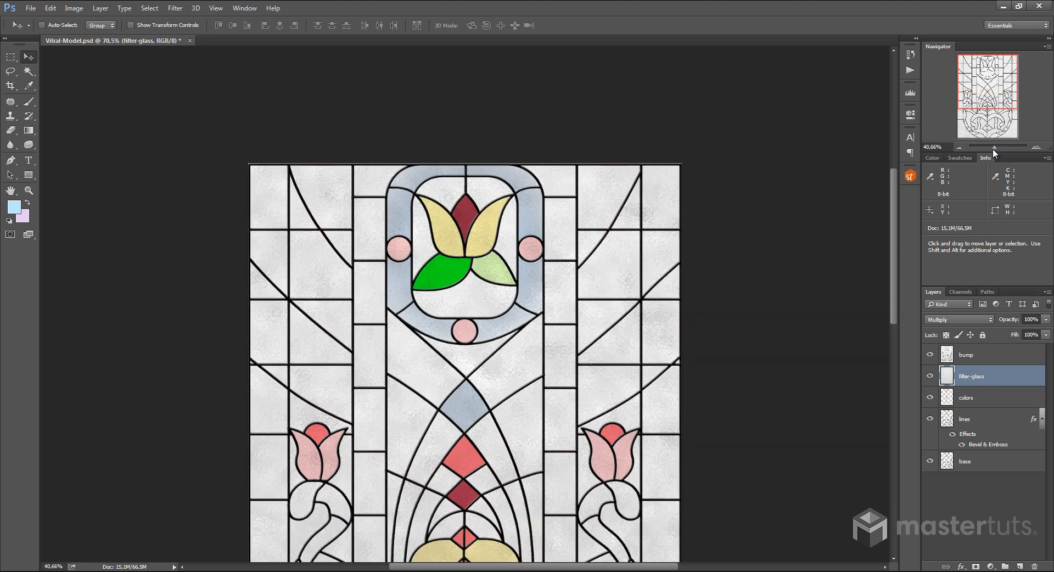
drag(996, 147, 993, 147)
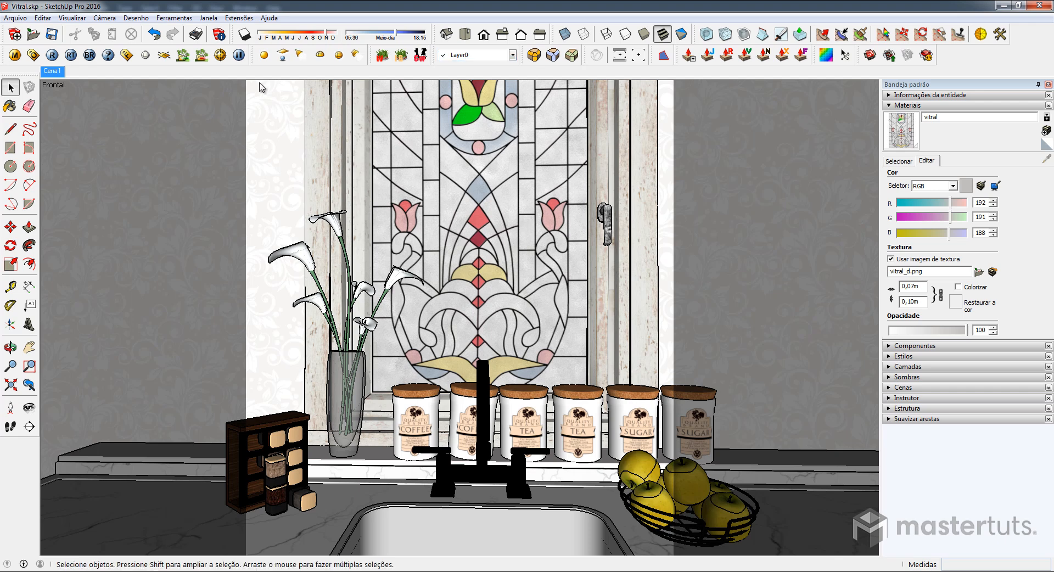
In SketchUp, review the last V-Ray render of the kitchen window and turn on region rendering in the frame buffer
click(127, 55)
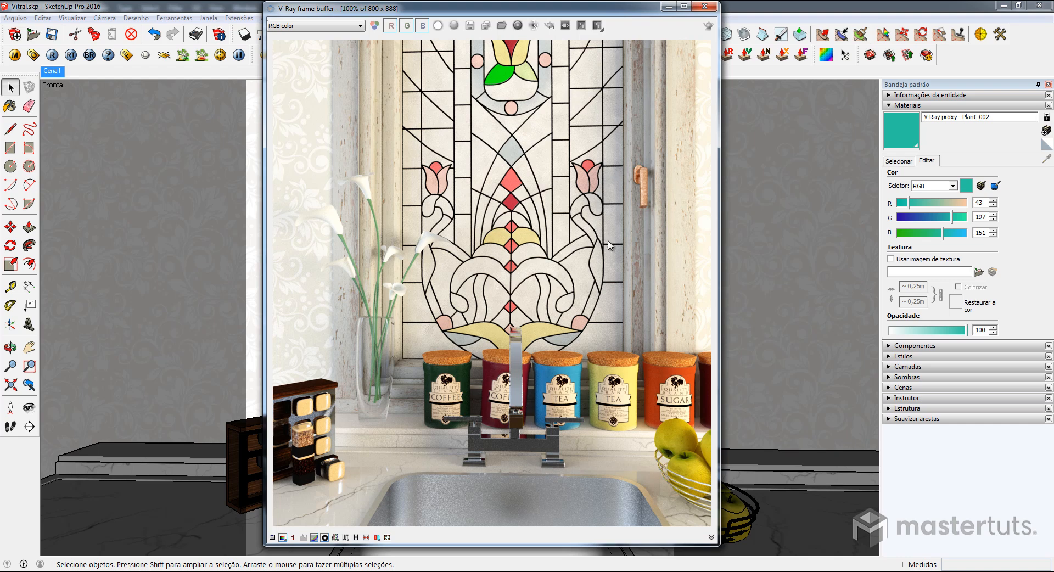
click(550, 25)
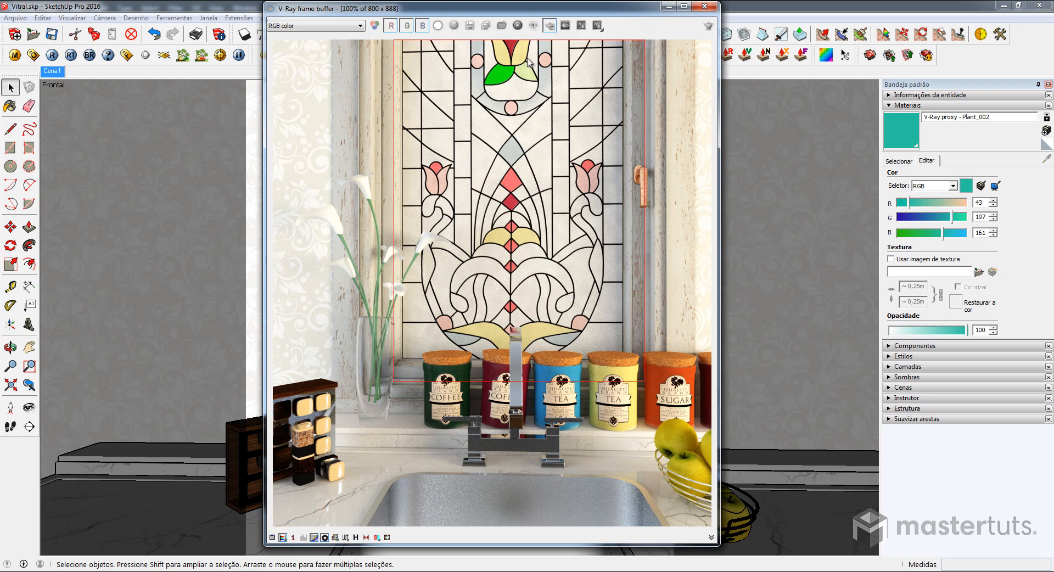
drag(586, 12, 596, 181)
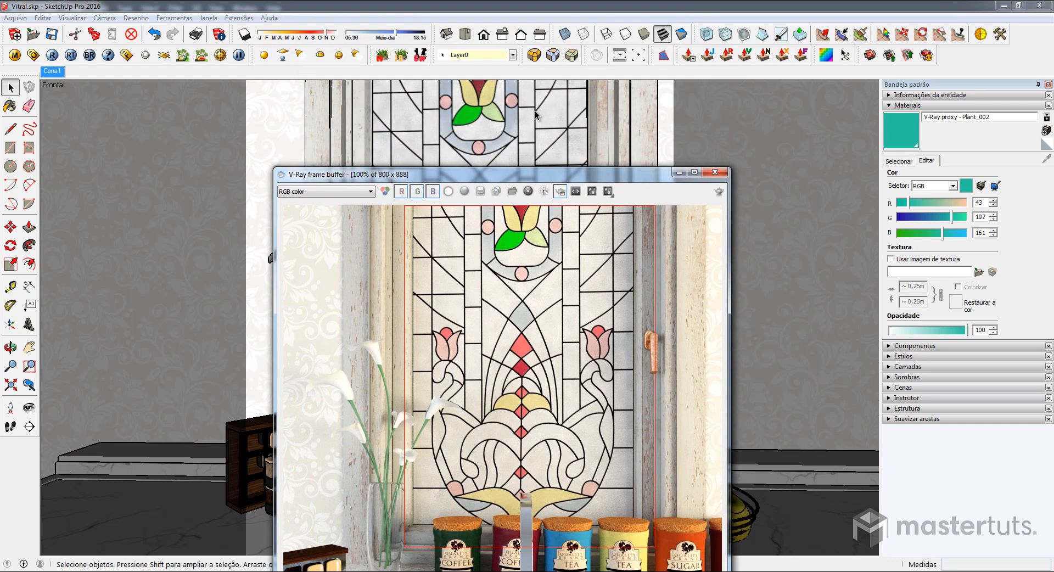
drag(529, 175, 518, 76)
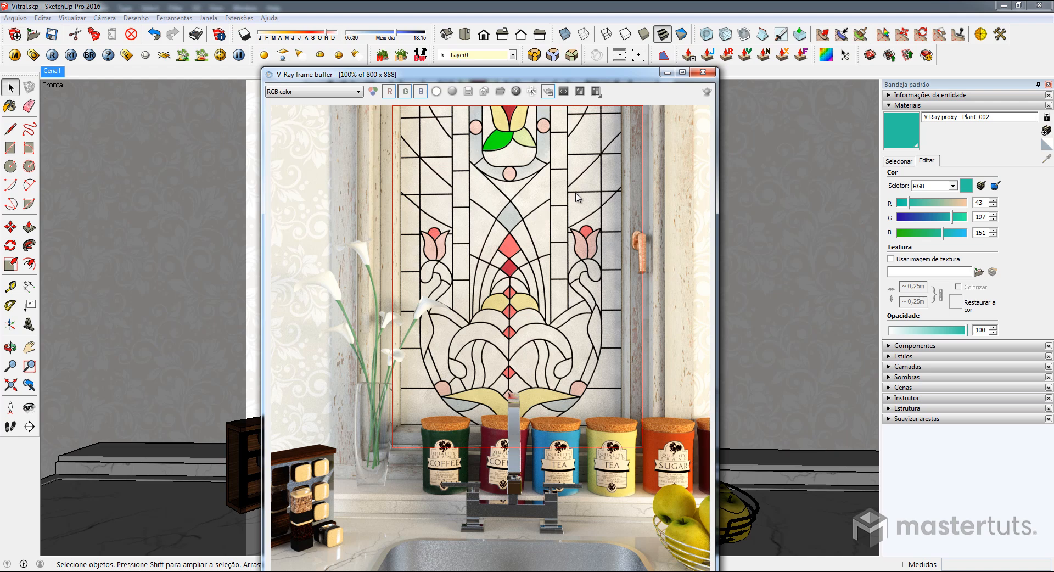
click(702, 72)
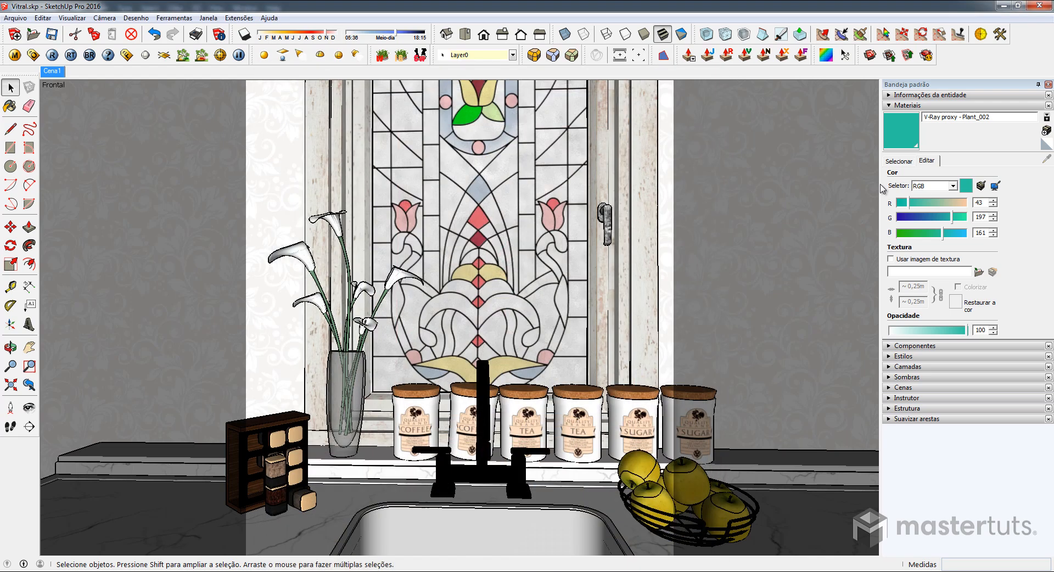
Sample the stained-glass material from the window pane to make it the current material
click(899, 161)
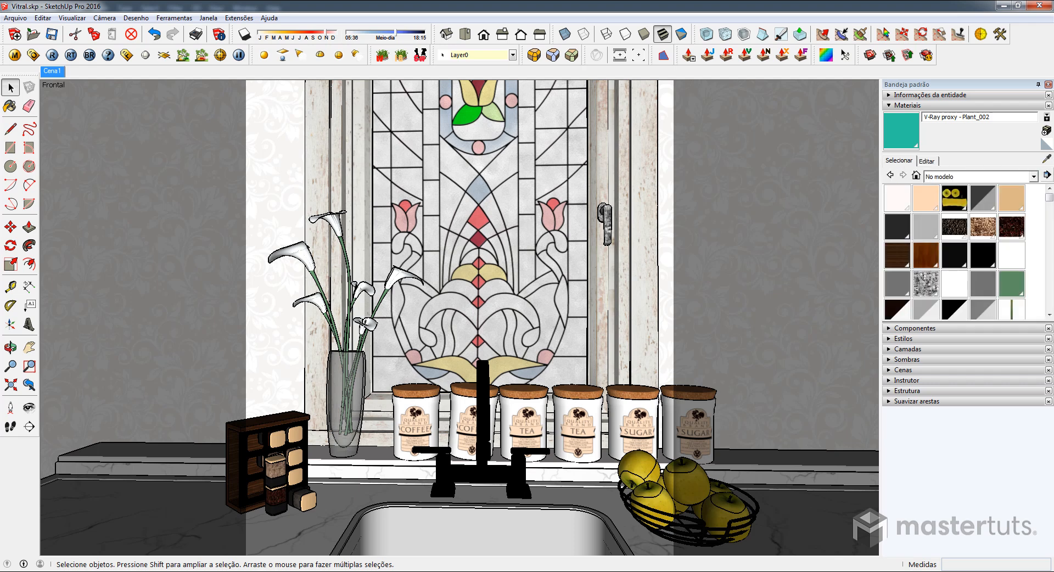
click(1047, 160)
click(557, 178)
Examine the Global switches in the V-Ray render options
click(33, 55)
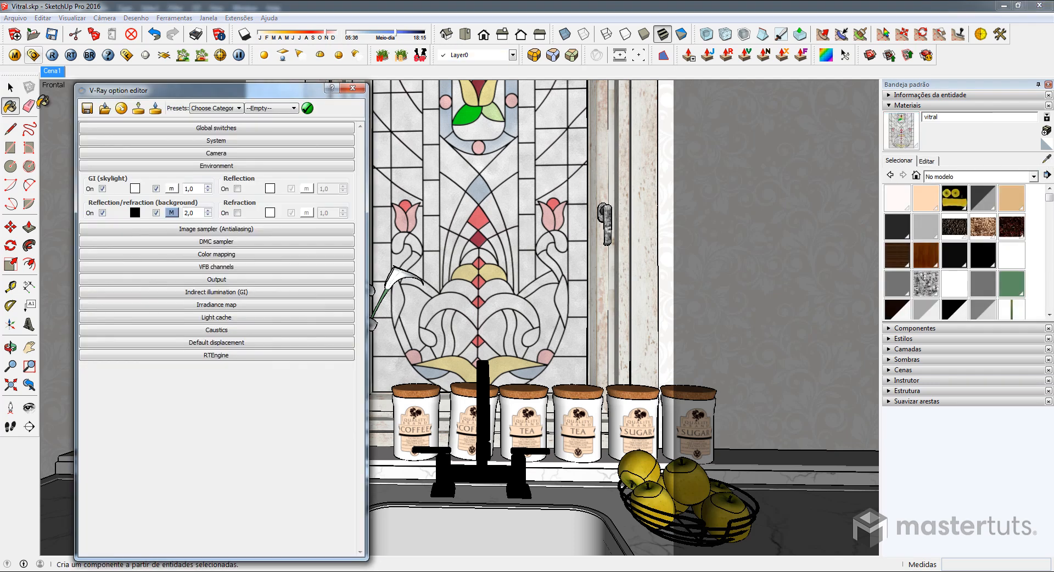
click(215, 129)
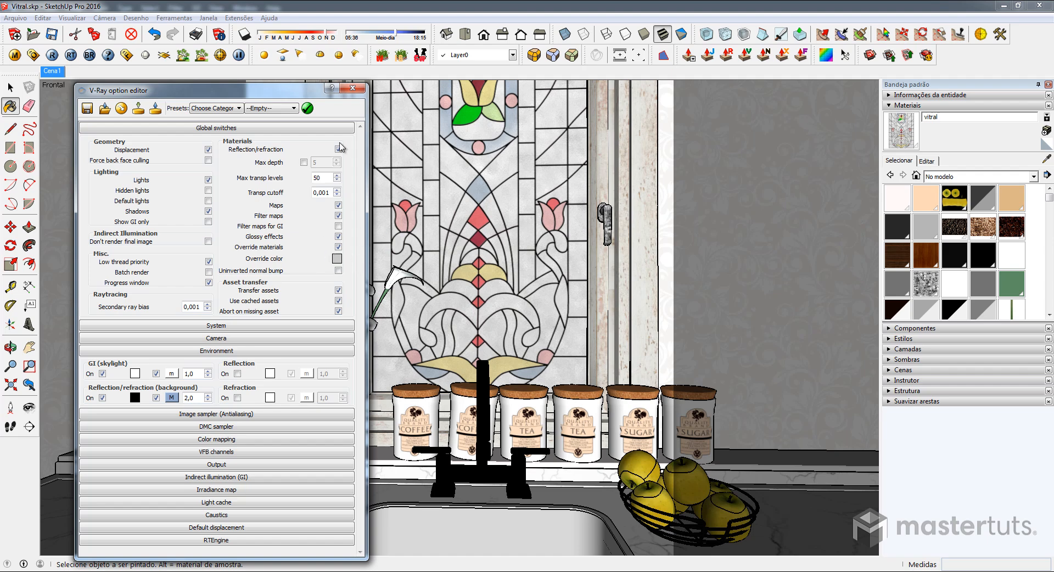
click(353, 88)
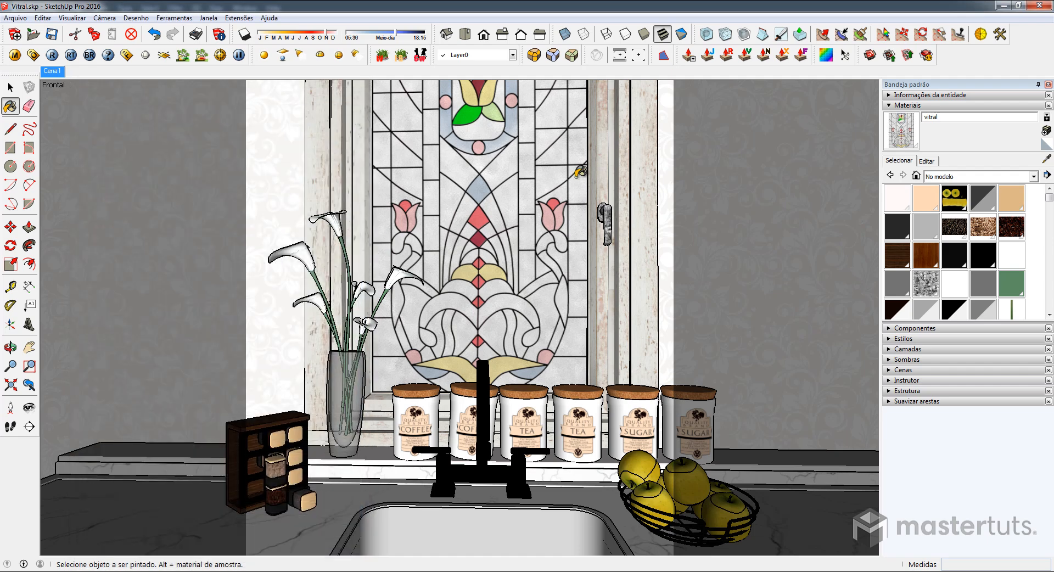
Set the vitral material's refraction colour to a grey with value 228 and its refraction IOR to 1,57
click(14, 54)
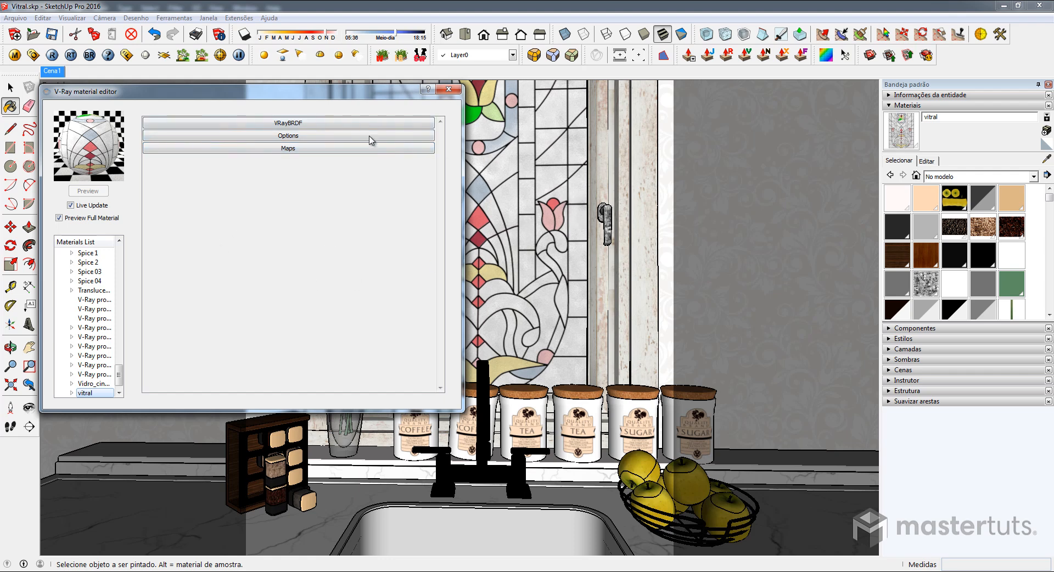
click(345, 124)
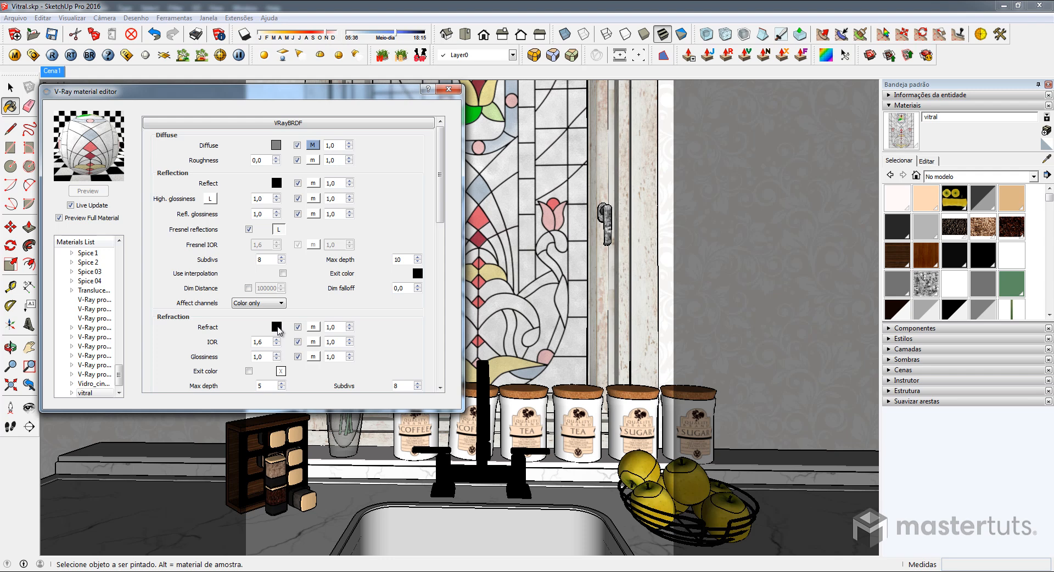
click(277, 327)
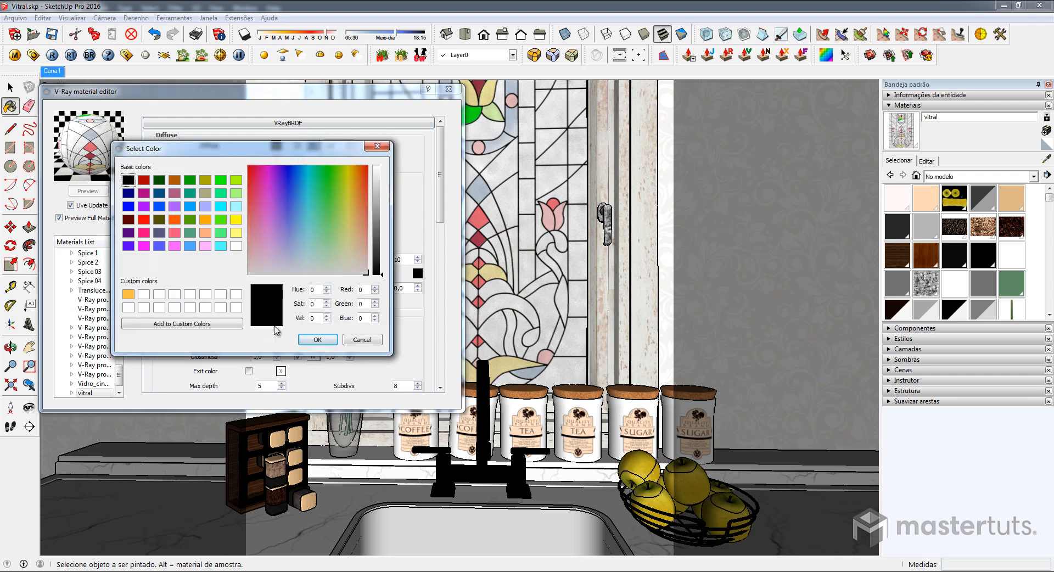
double_click(317, 317)
text(255)
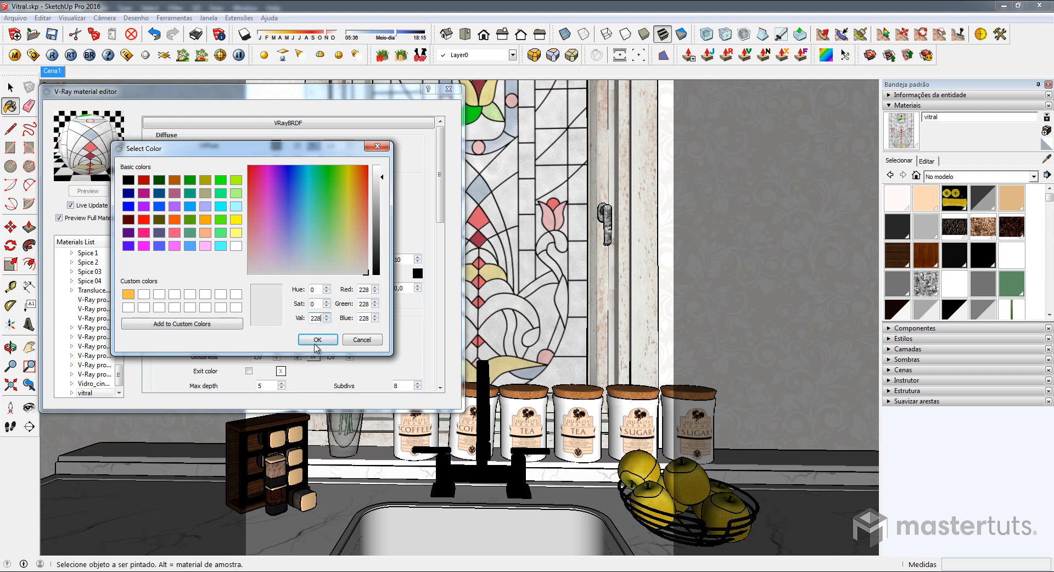
click(317, 340)
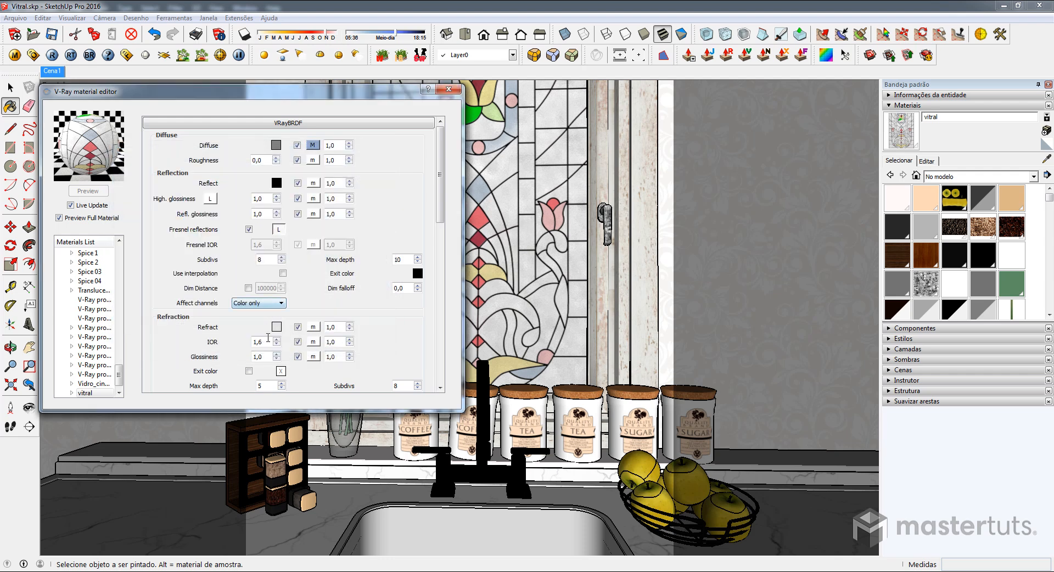
drag(264, 343, 211, 346)
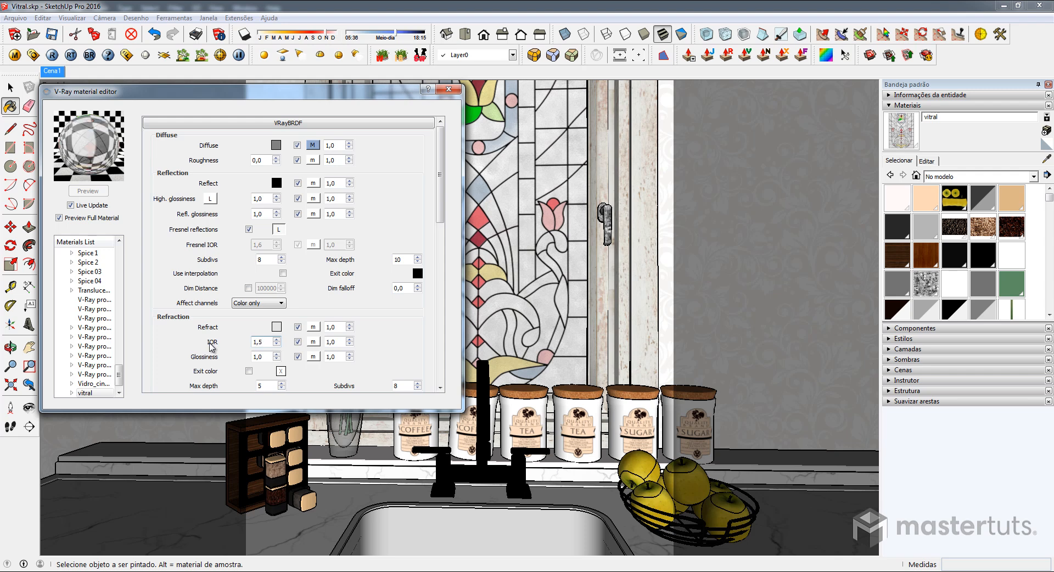
text(1,57)
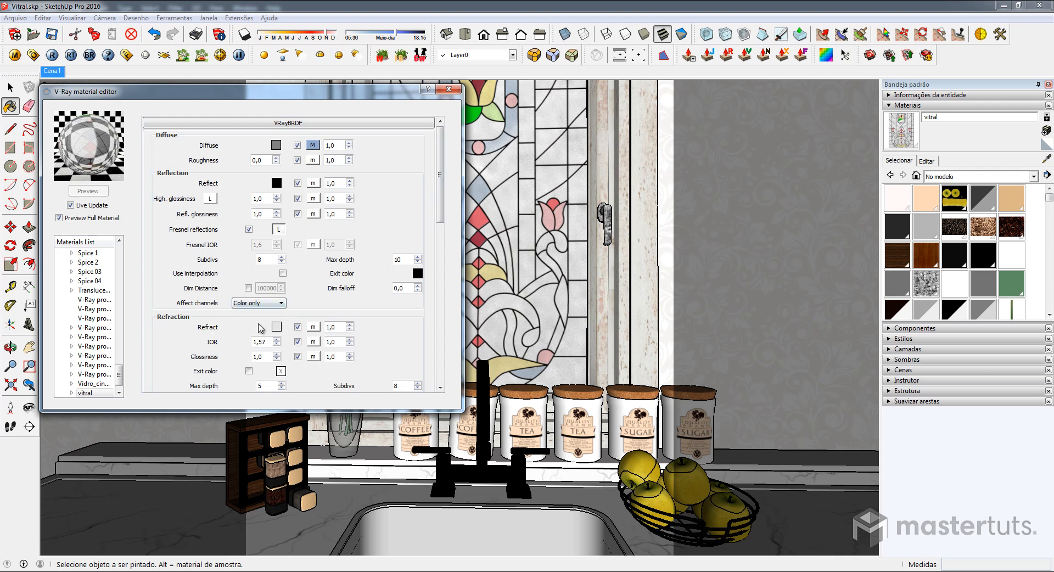
Choose a TexBitmap texture for the refraction map and select vitral_r.png as its candidate file
click(313, 327)
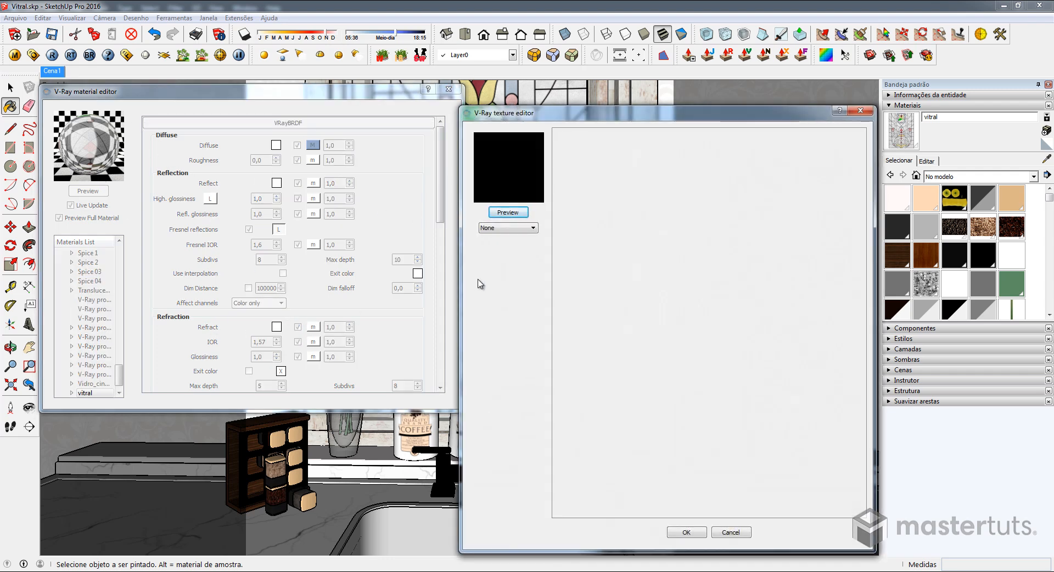
click(519, 231)
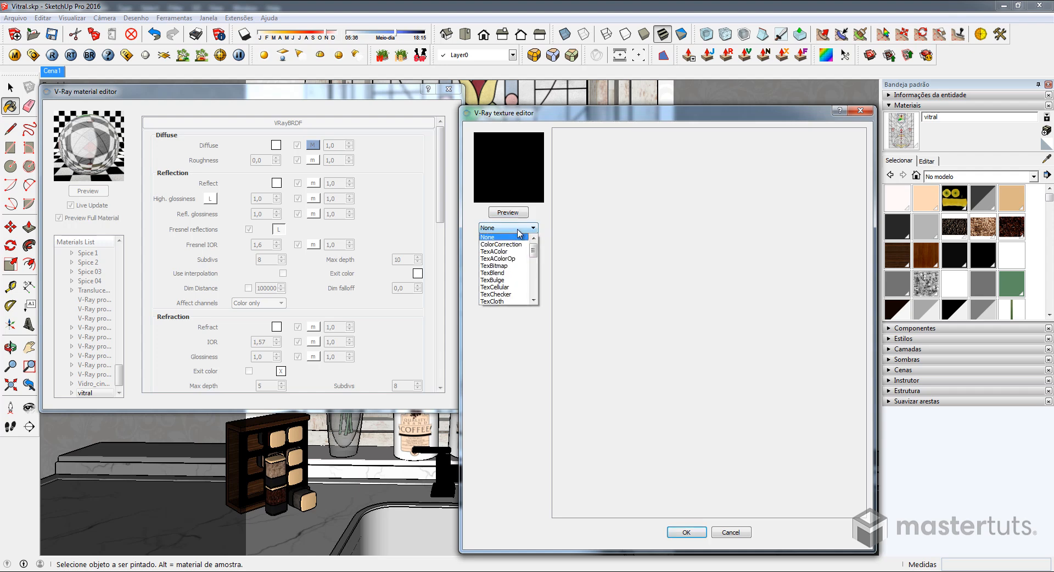
click(509, 266)
click(714, 305)
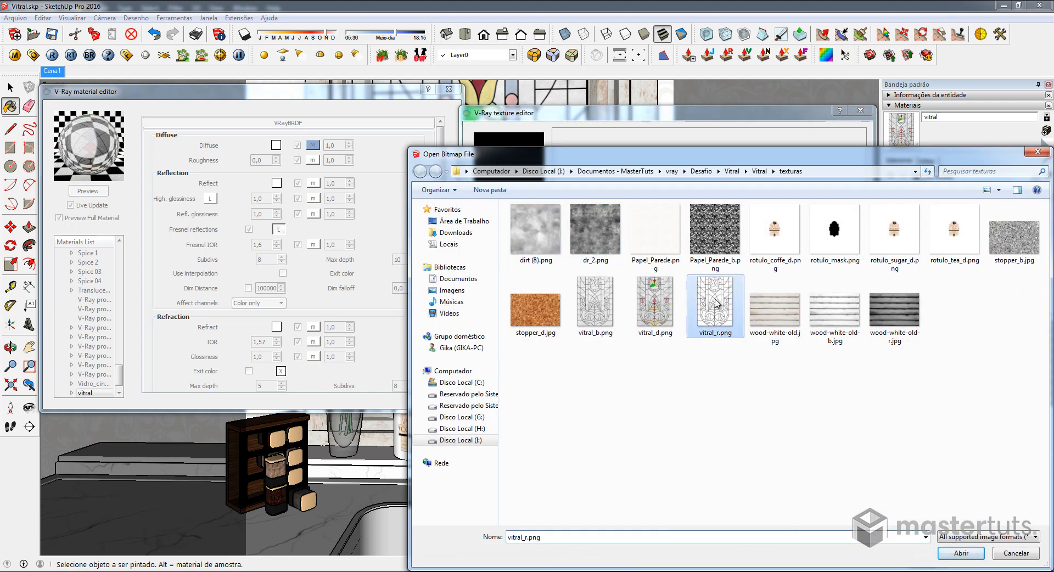
View vitral_r.png in Windows Photo Viewer and examine its black lines and white glass areas up close
right_click(716, 305)
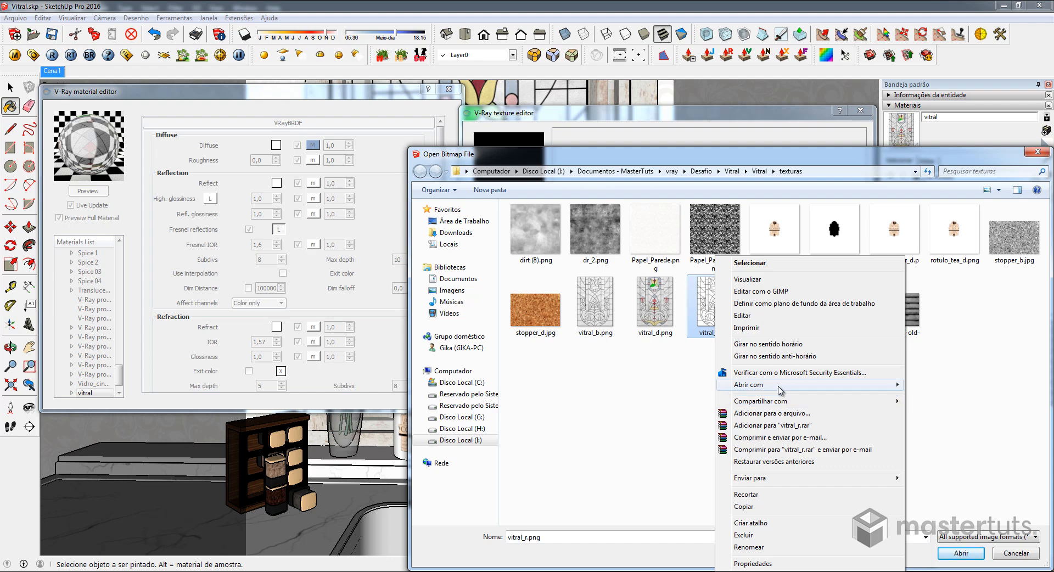
mouse_move(818, 385)
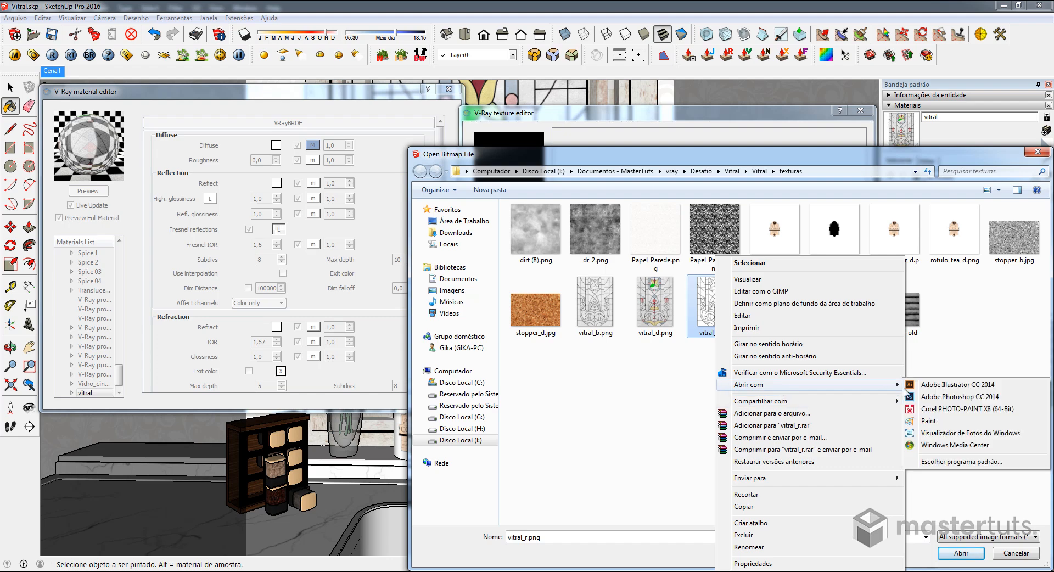
click(940, 433)
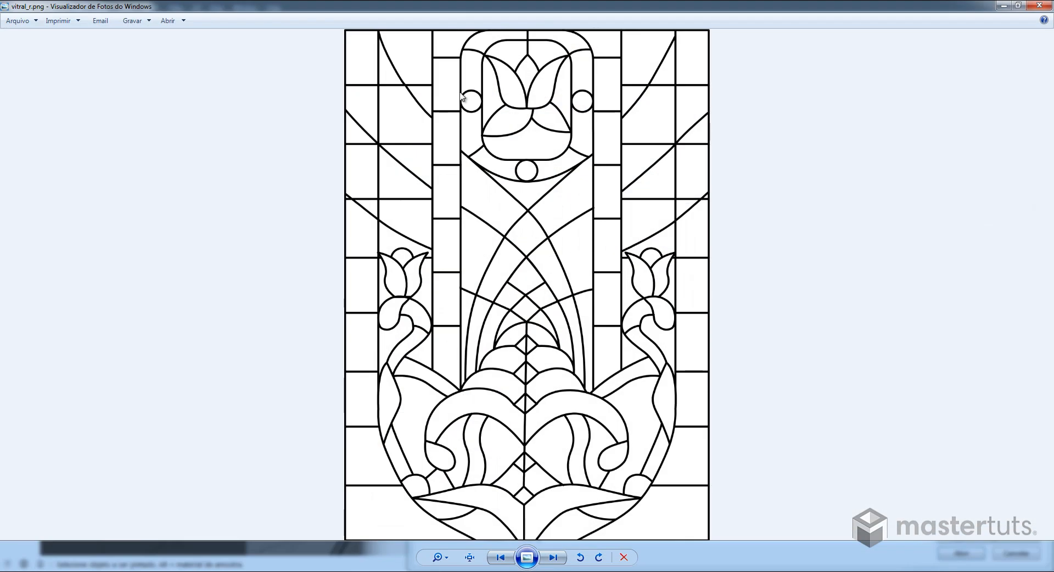
click(470, 558)
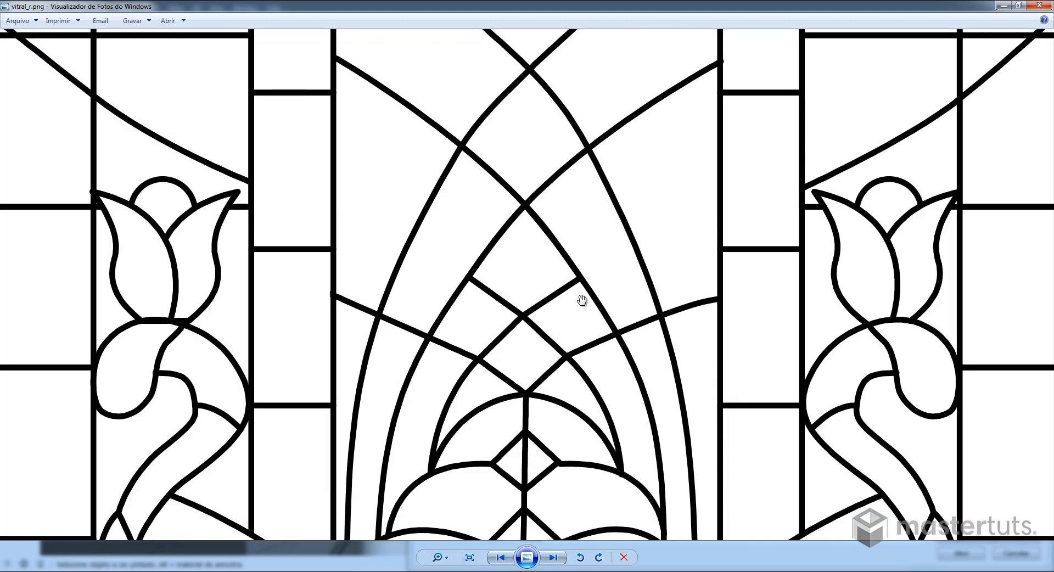
drag(583, 300, 303, 212)
drag(535, 291, 495, 146)
mouse_move(553, 318)
mouse_down()
mouse_move(537, 171)
mouse_move(553, 320)
mouse_up()
drag(588, 105, 571, 269)
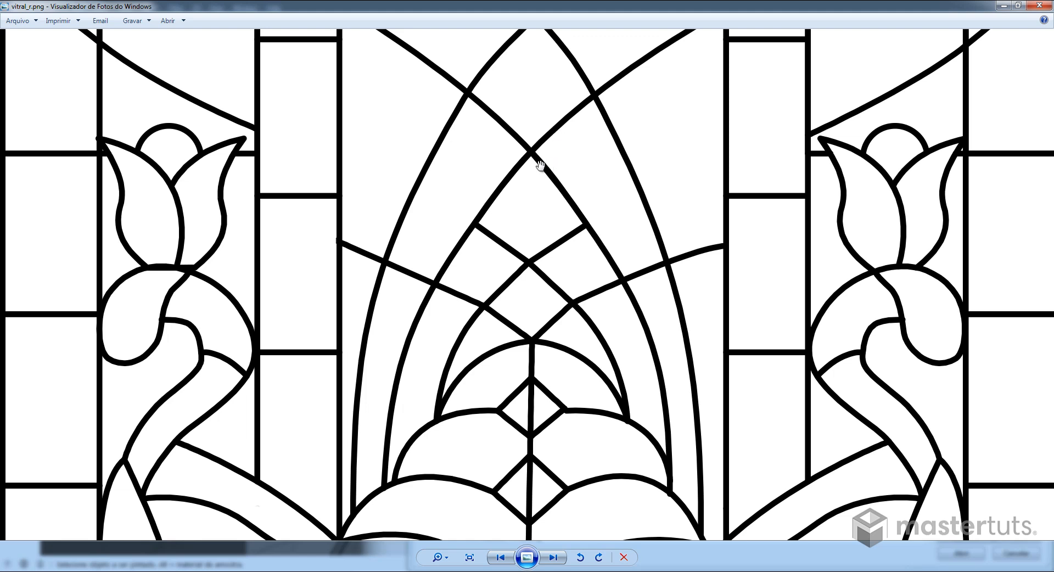
drag(538, 165, 530, 308)
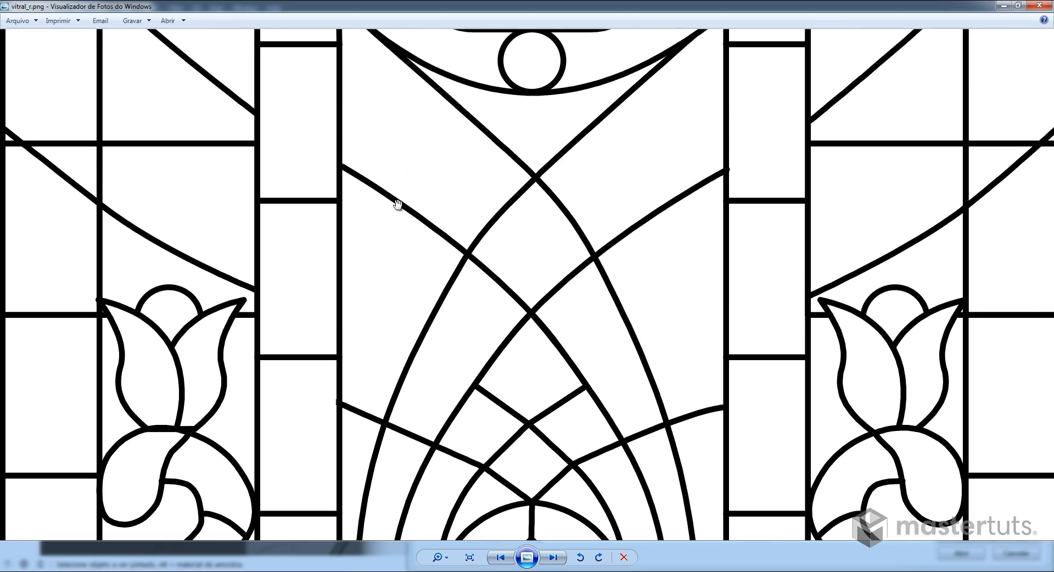
drag(399, 206, 406, 346)
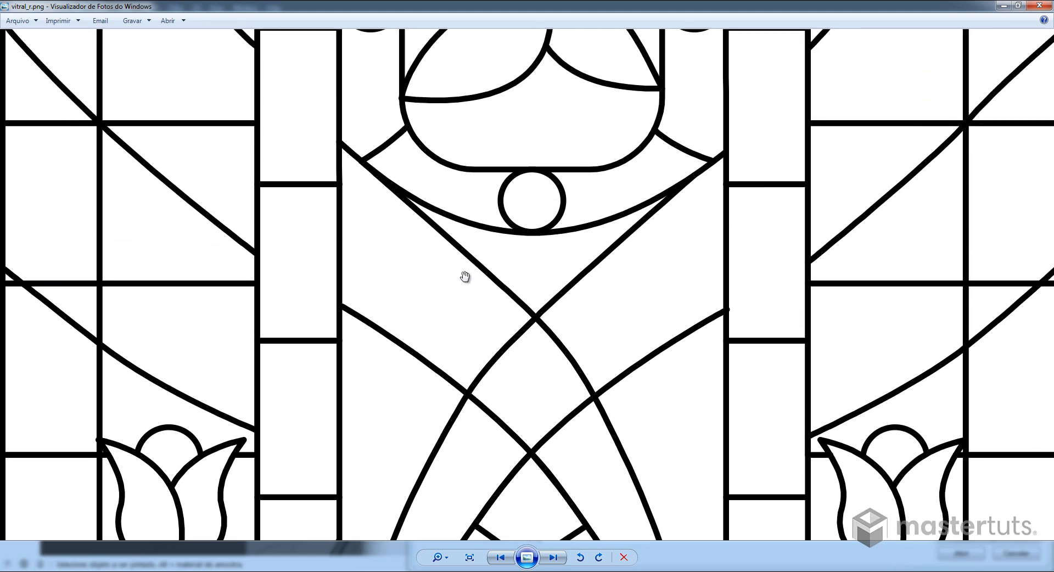
click(1040, 6)
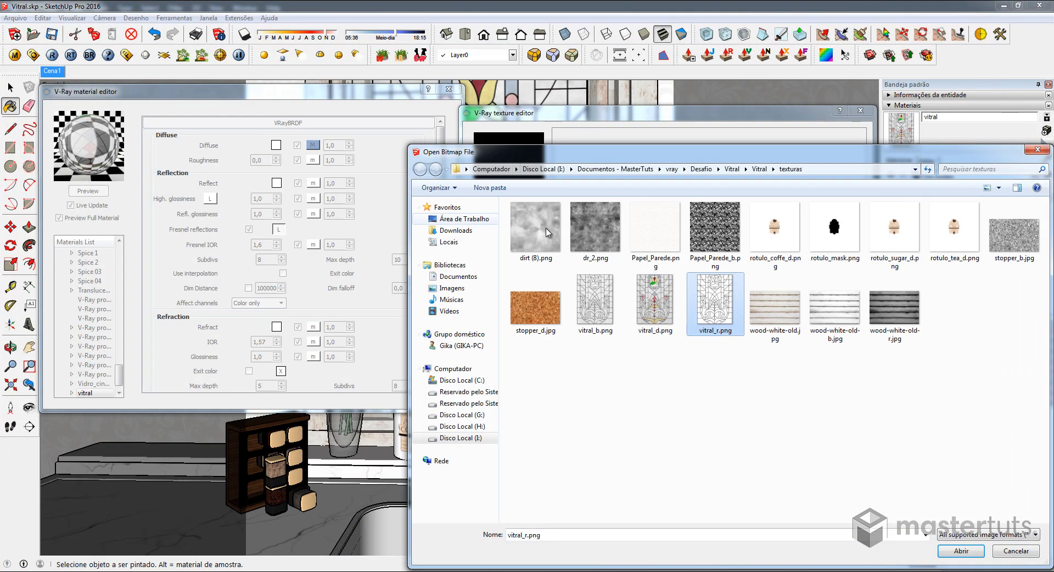
Load vitral_r.png as the material's refraction map and accept the texture settings
double_click(724, 297)
click(687, 532)
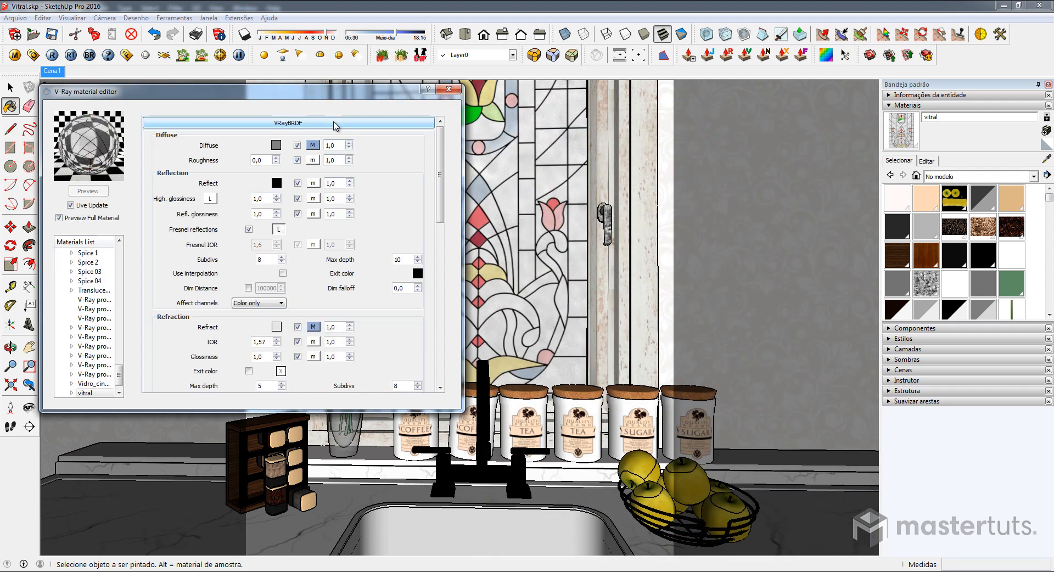
Check the vitral material's options and render the window region of the current scene
click(334, 123)
click(308, 138)
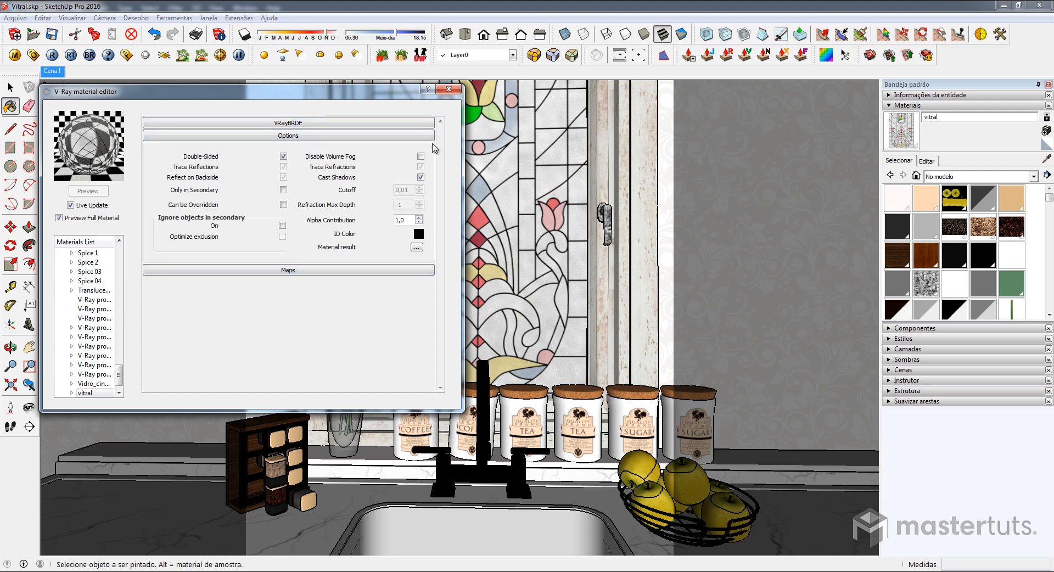
click(448, 89)
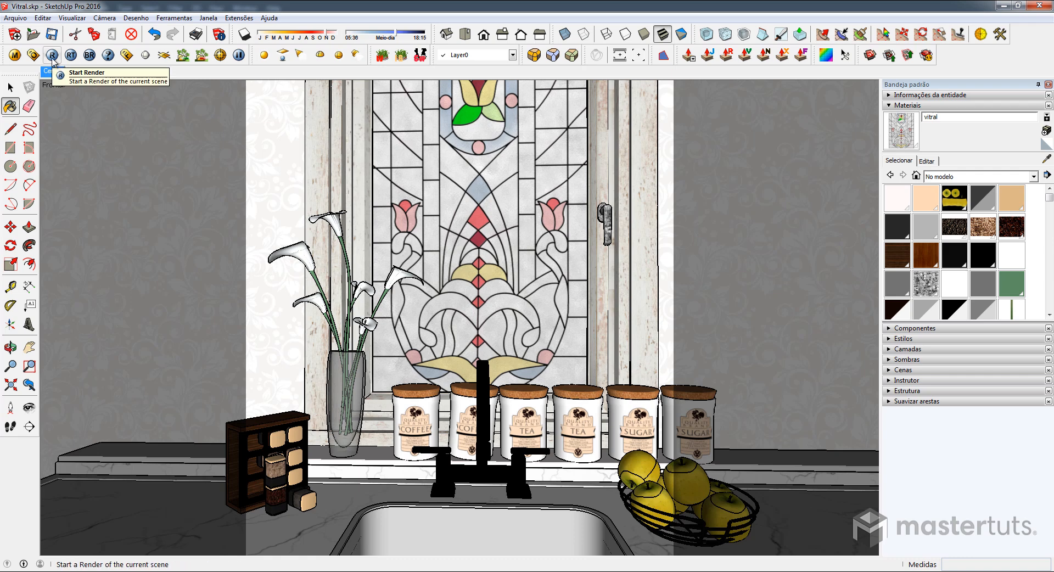
click(52, 56)
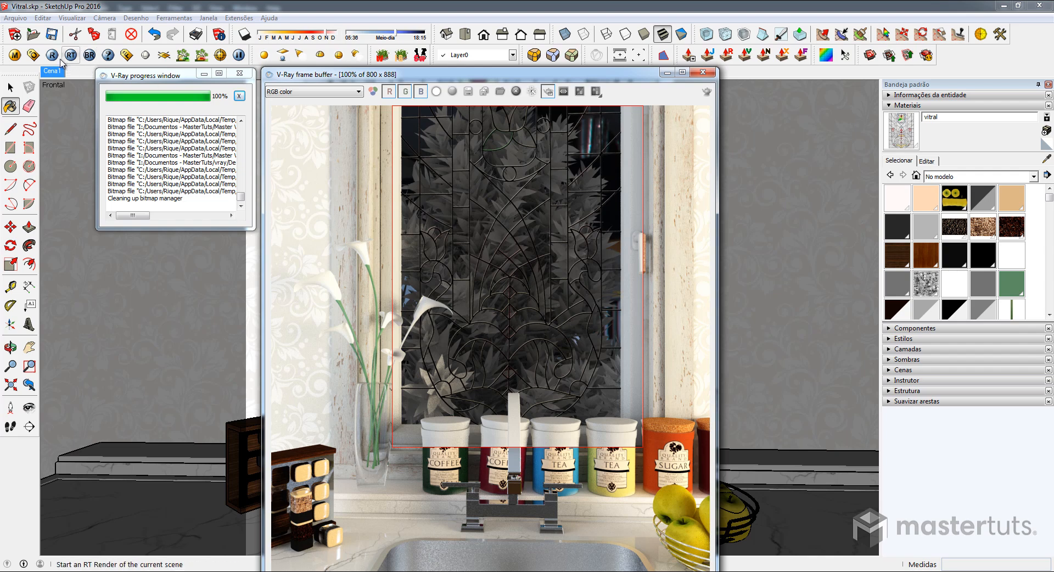
Enable the vitral material's bump map with vitral_b.png as a TexBitmap texture and set the bump amount to 0,5
click(11, 57)
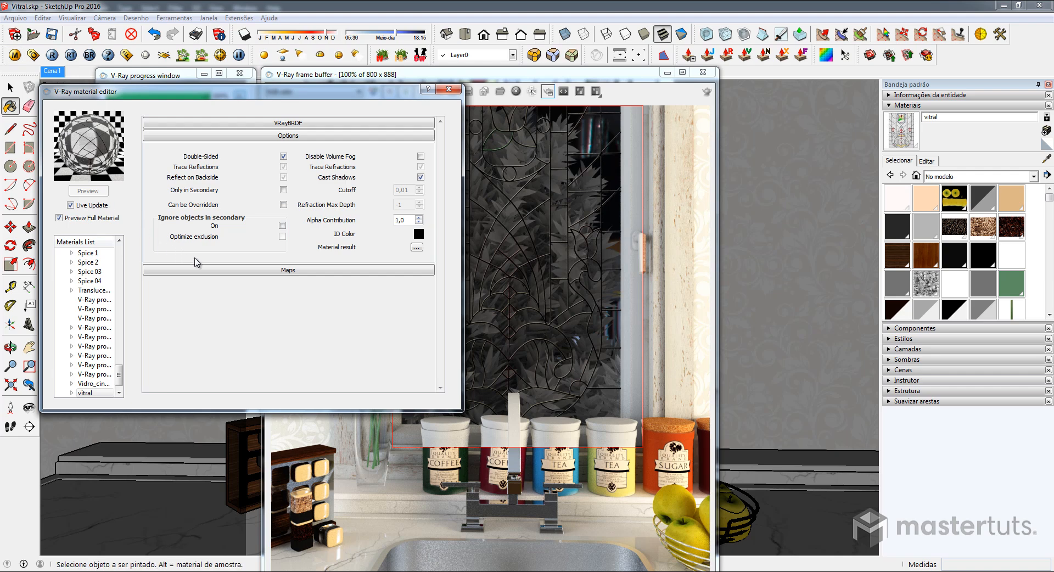
click(206, 270)
click(231, 293)
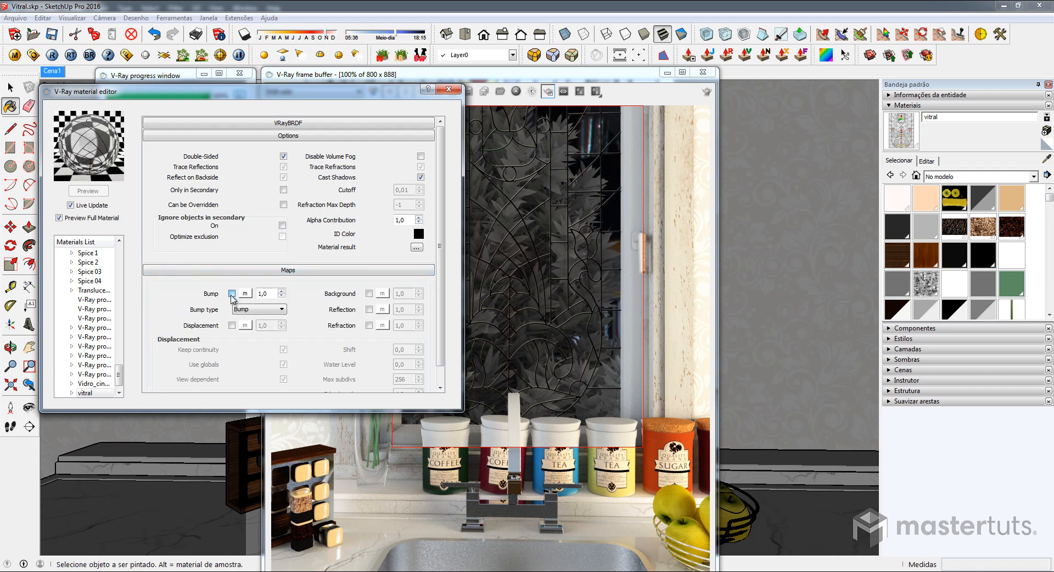
click(245, 295)
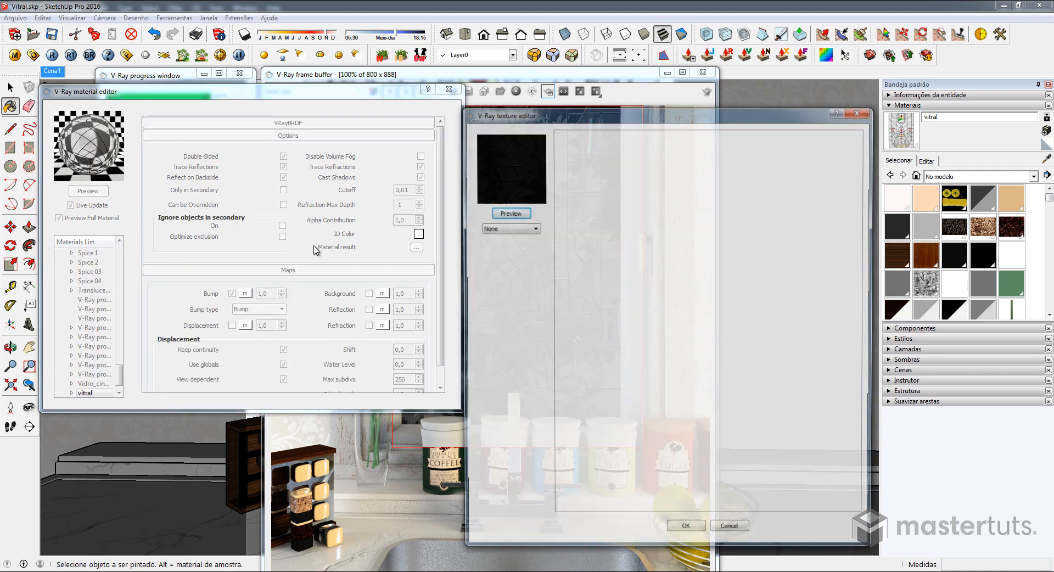
click(508, 228)
click(505, 266)
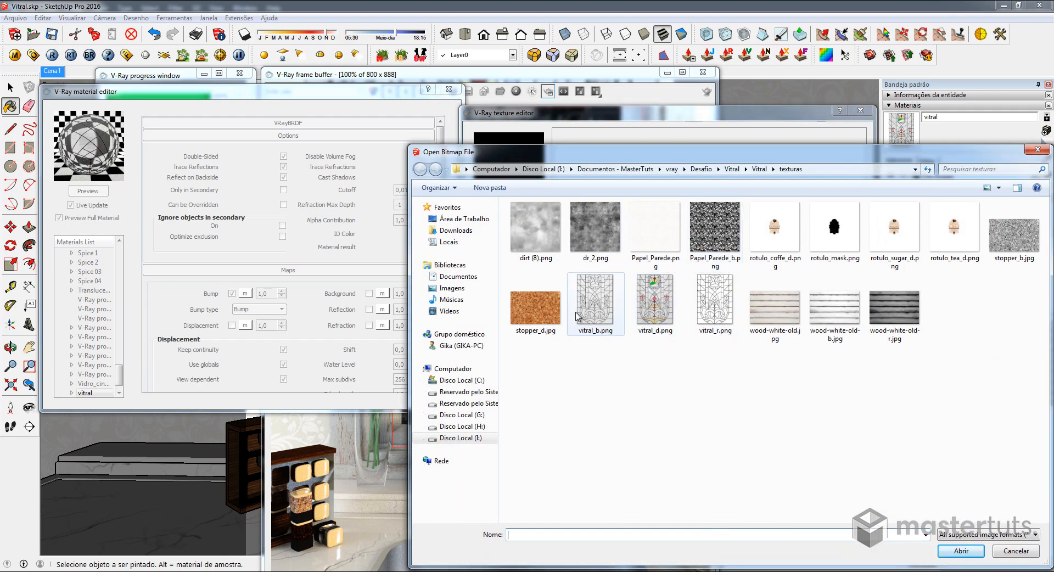
double_click(596, 302)
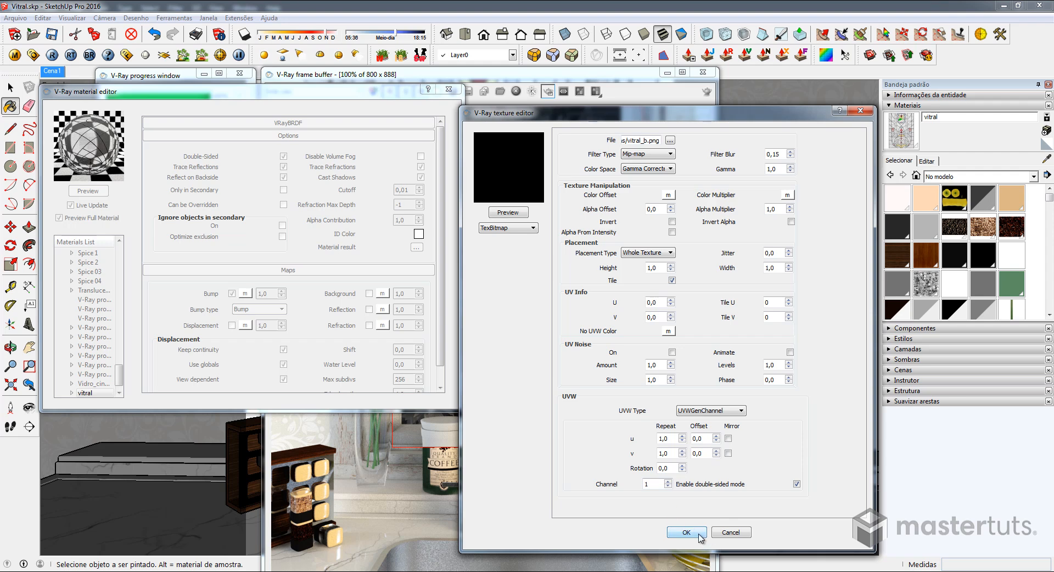
click(686, 532)
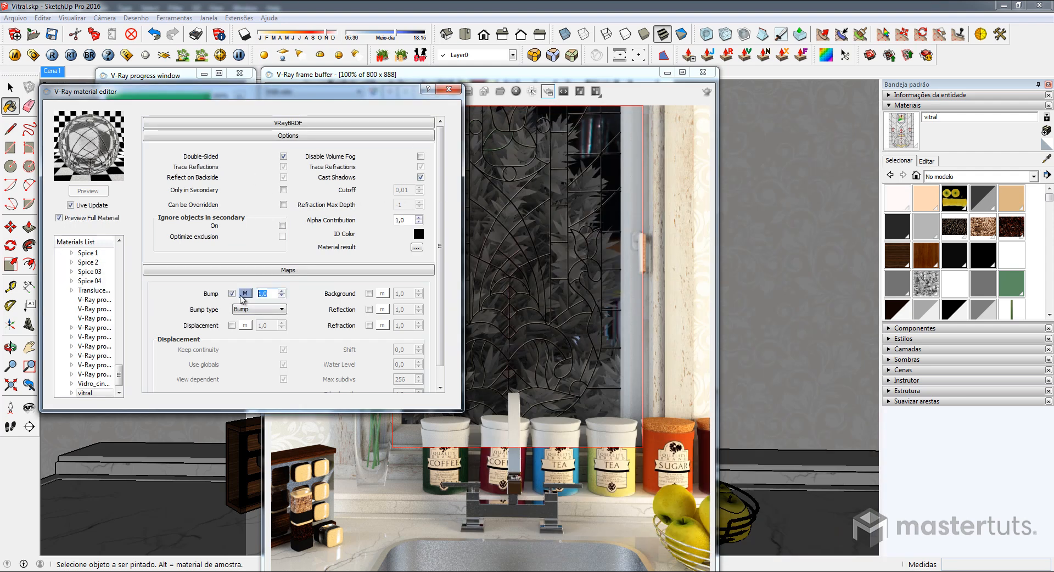
text(0,5)
Render the window region again and examine the stained glass's surface relief and lead lines up close
click(449, 89)
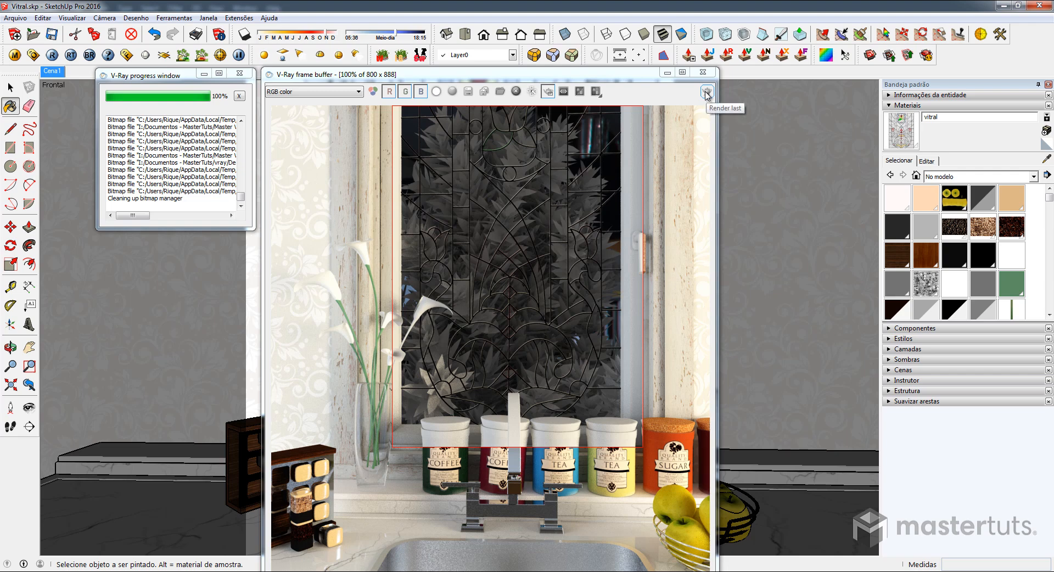
click(707, 93)
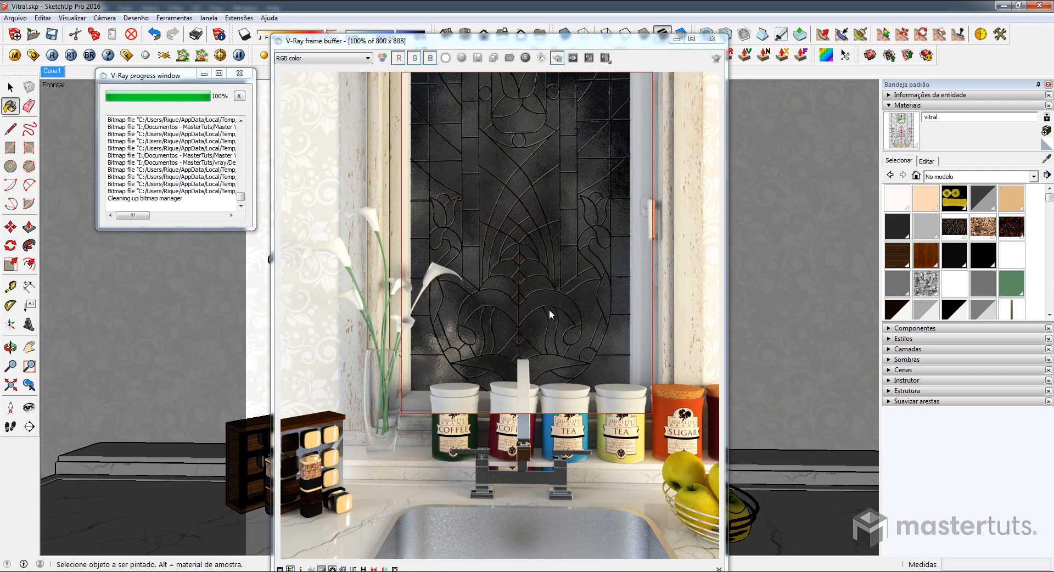
click(549, 311)
scroll(549, 311, up, 1)
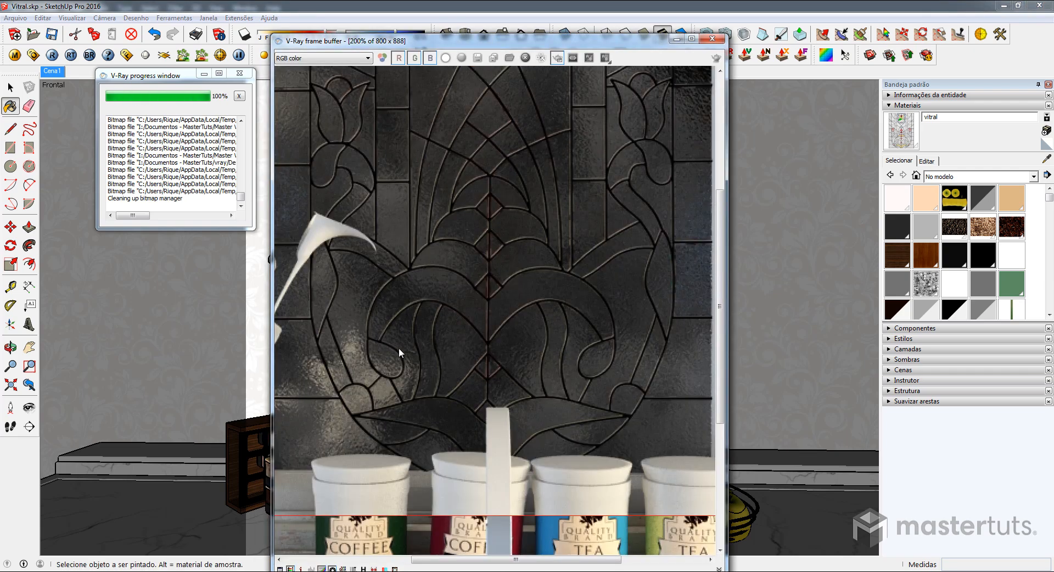
middle_drag(398, 348, 542, 308)
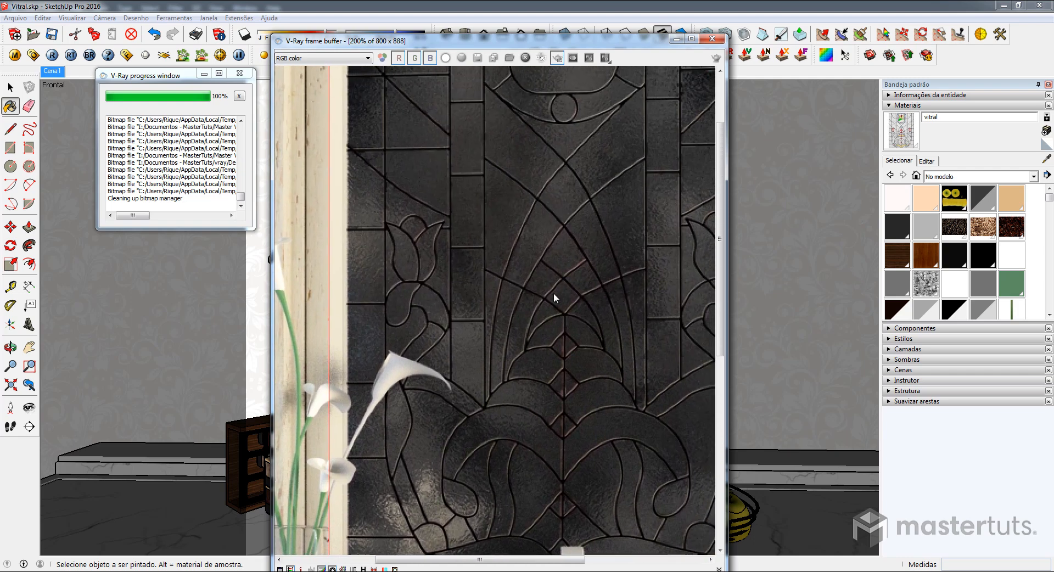
scroll(554, 292, down, 1)
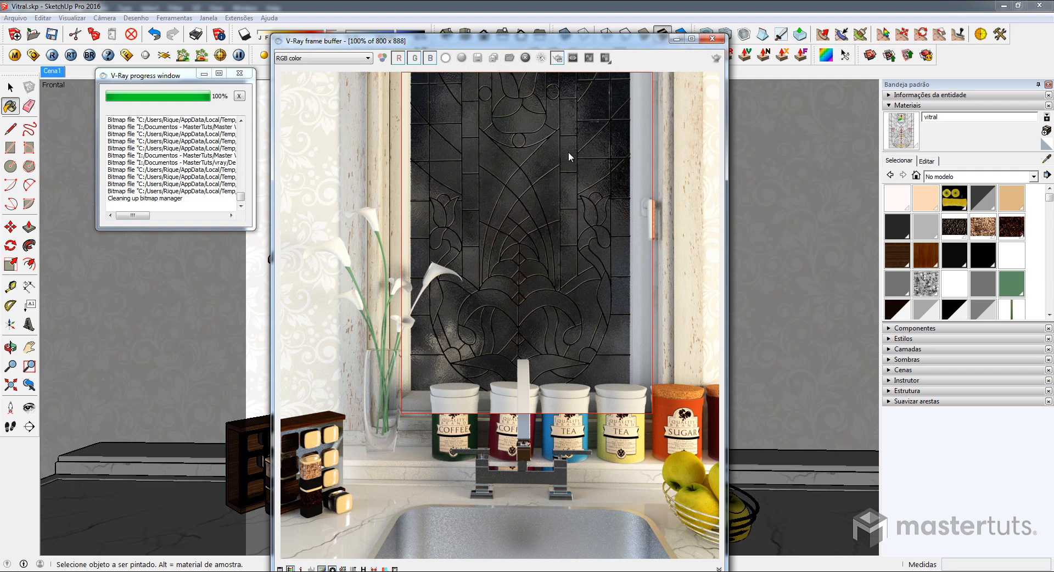
scroll(520, 96, up, 2)
scroll(481, 133, down, 1)
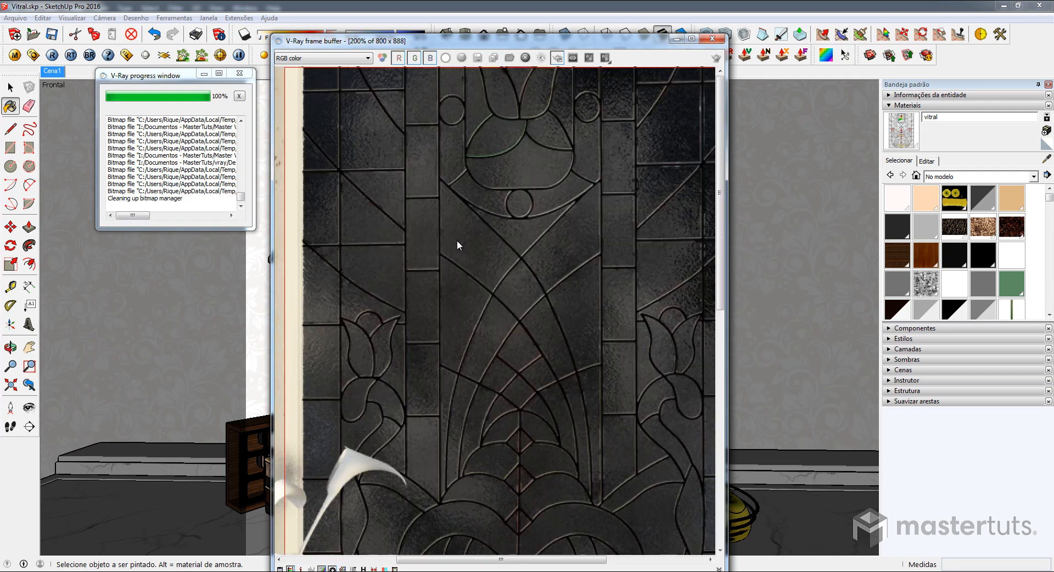
scroll(431, 267, down, 1)
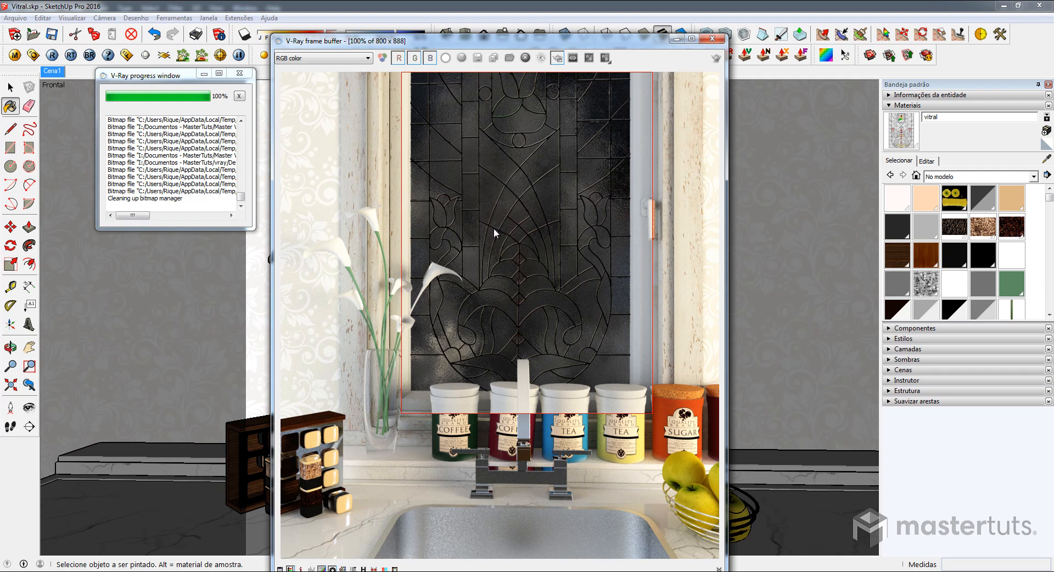
Replace the vitral material's refraction map image with vitral_refract.png and accept the texture settings
scroll(494, 233, up, 1)
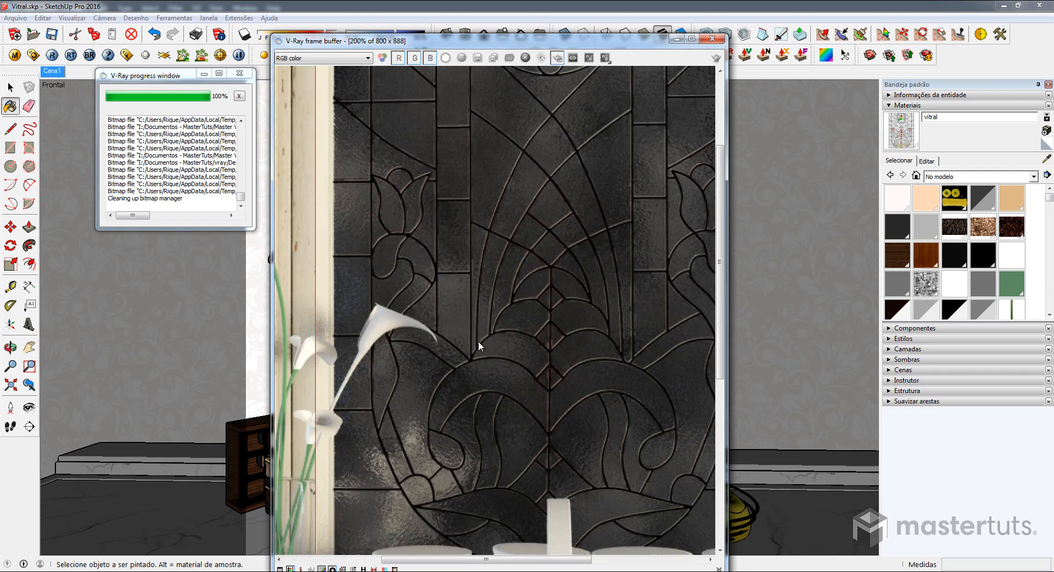
scroll(478, 341, down, 1)
click(15, 56)
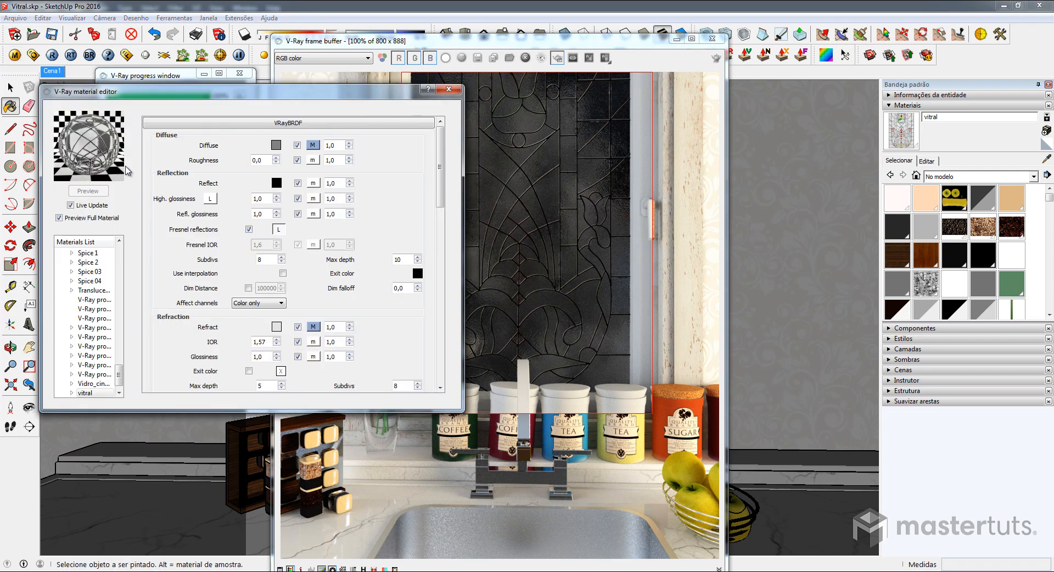
click(313, 327)
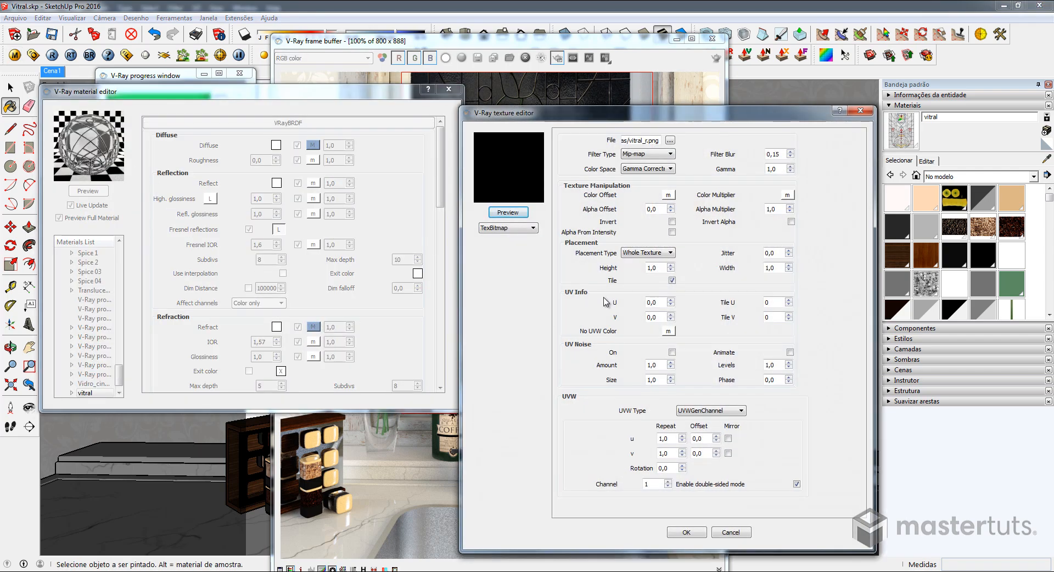
click(670, 141)
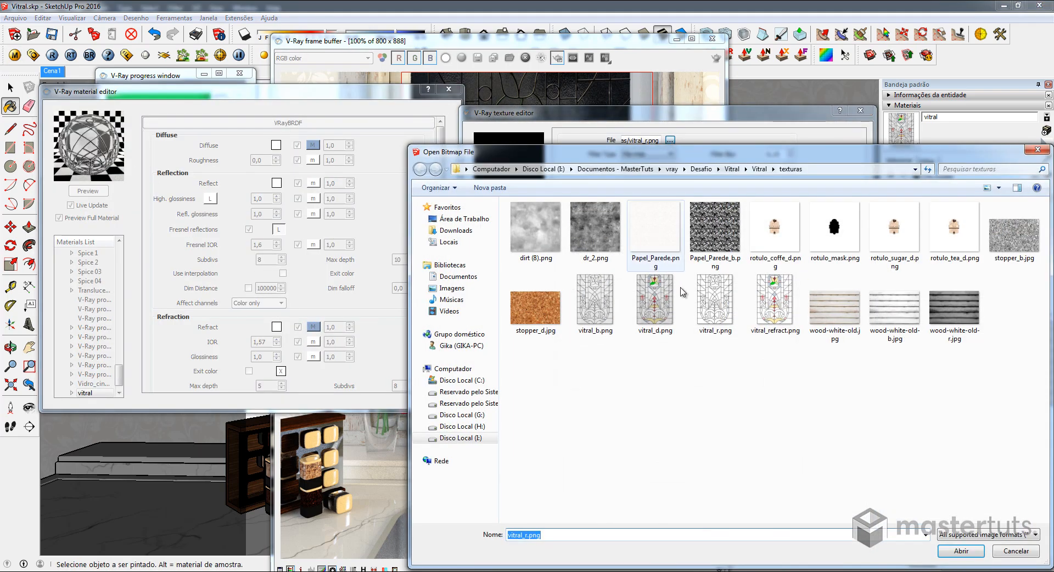
click(776, 329)
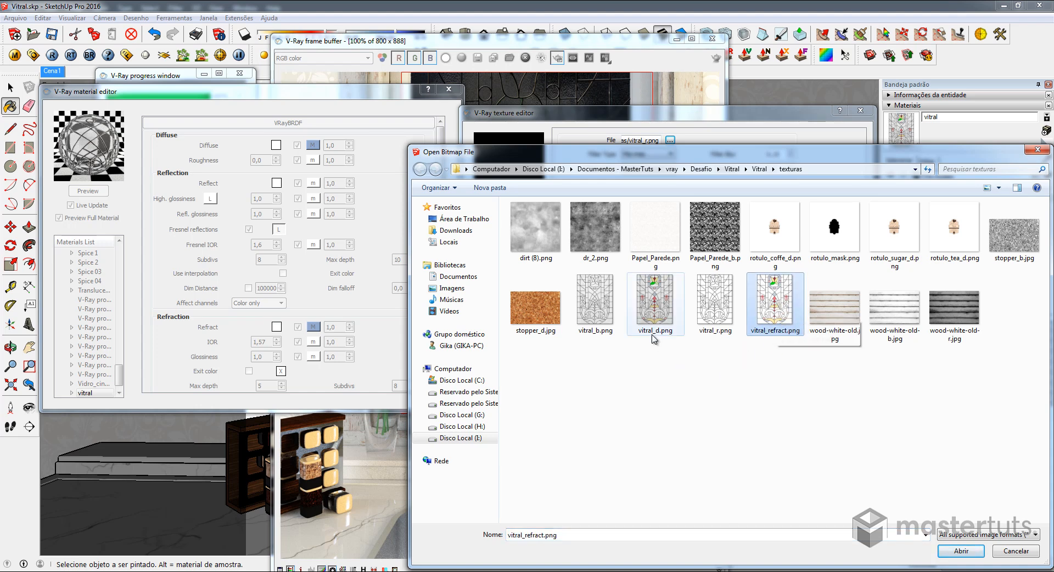
double_click(776, 306)
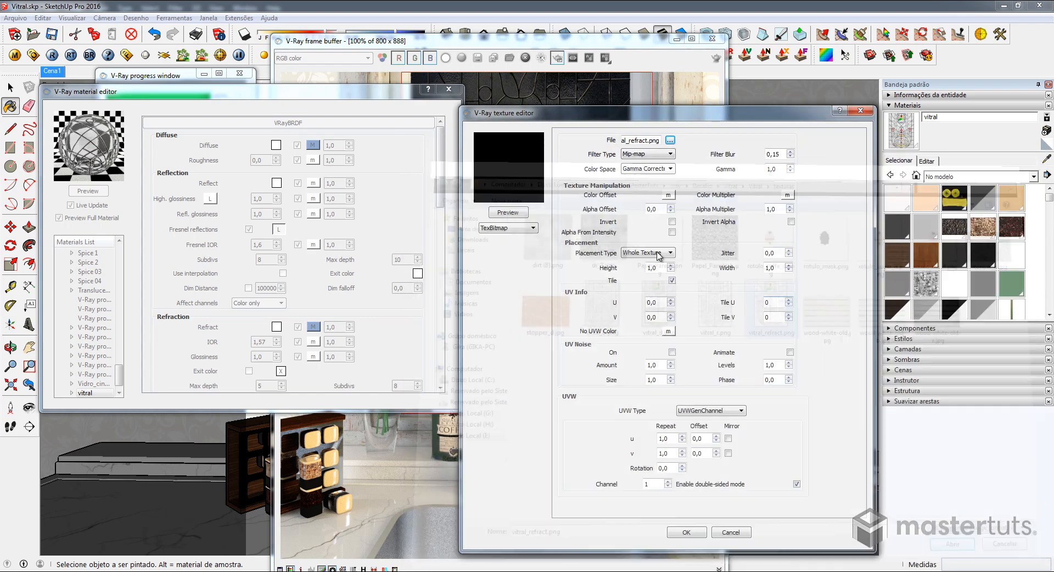
click(686, 532)
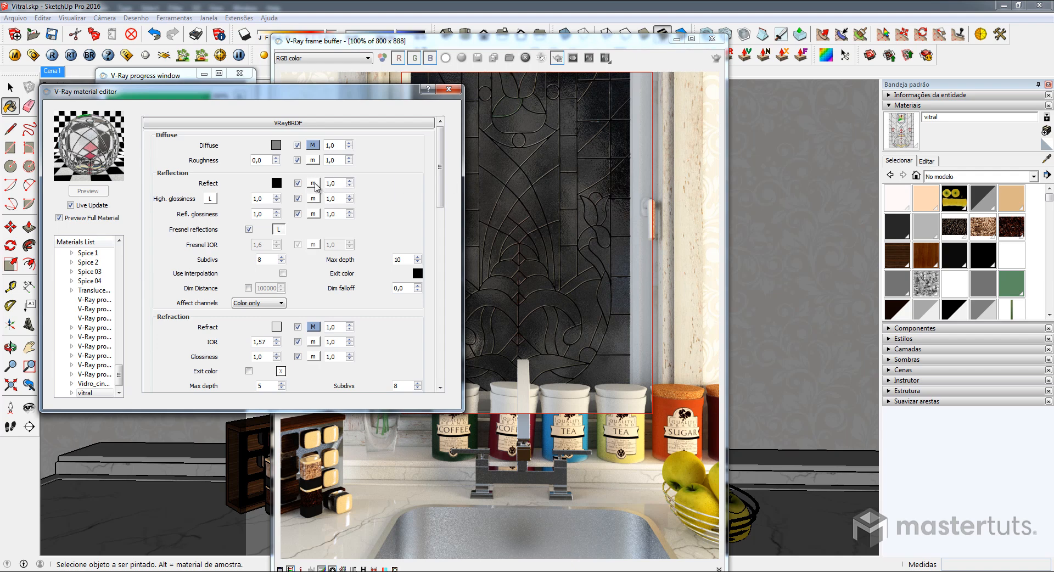
Set the vitral material's reflection color to a value of 228 and its highlight glossiness to 0,82
click(276, 183)
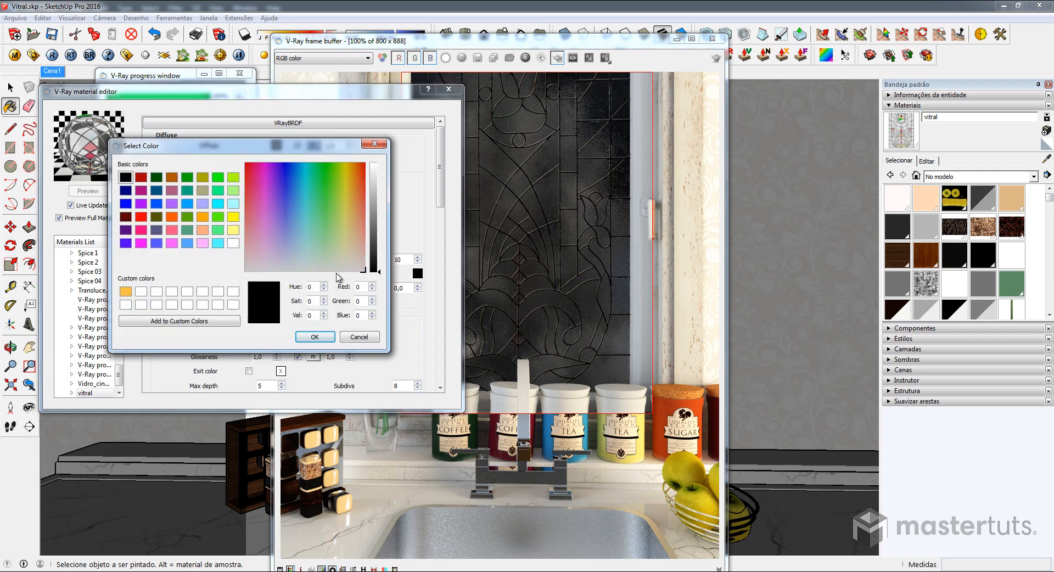
drag(313, 316, 268, 317)
text(228)
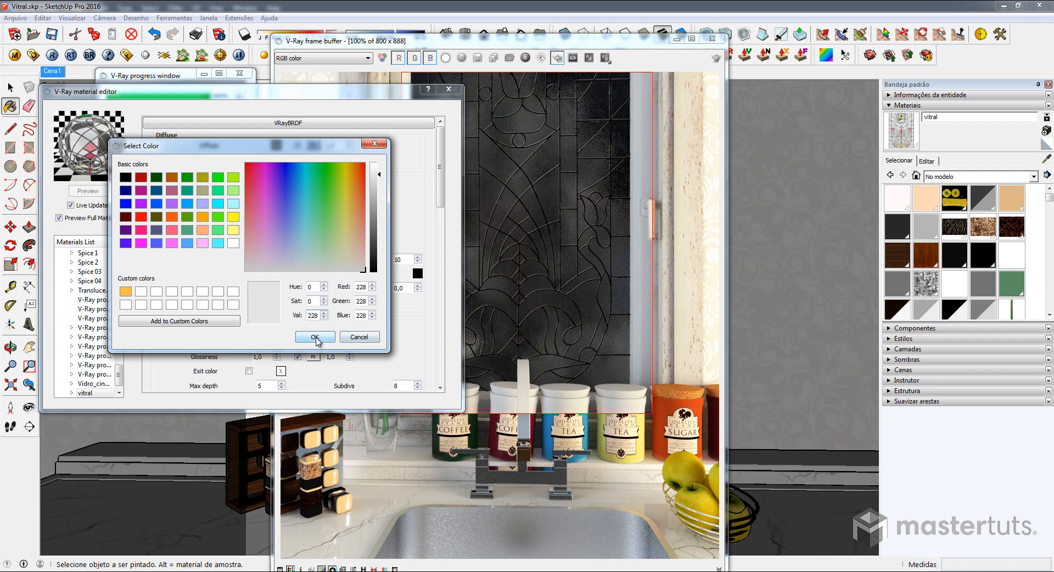
click(314, 337)
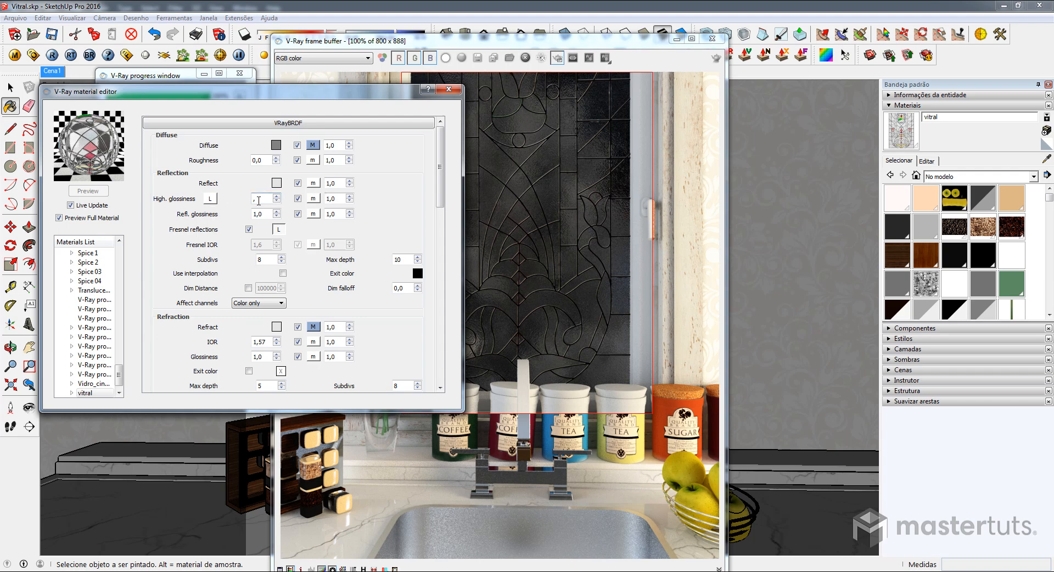
text(82)
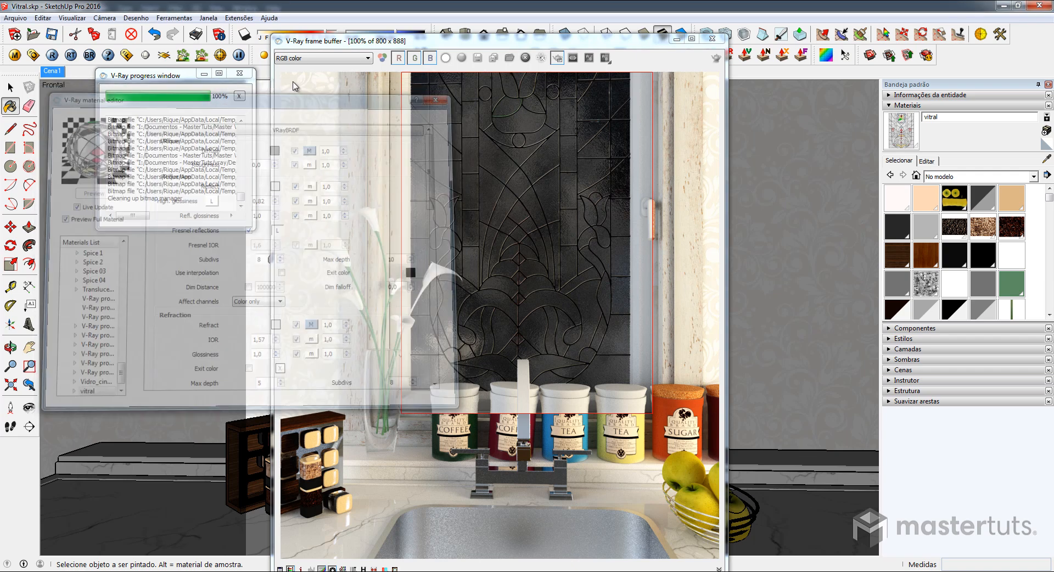
Render the window region with the global material override disabled and switch off region rendering when it finishes
click(33, 55)
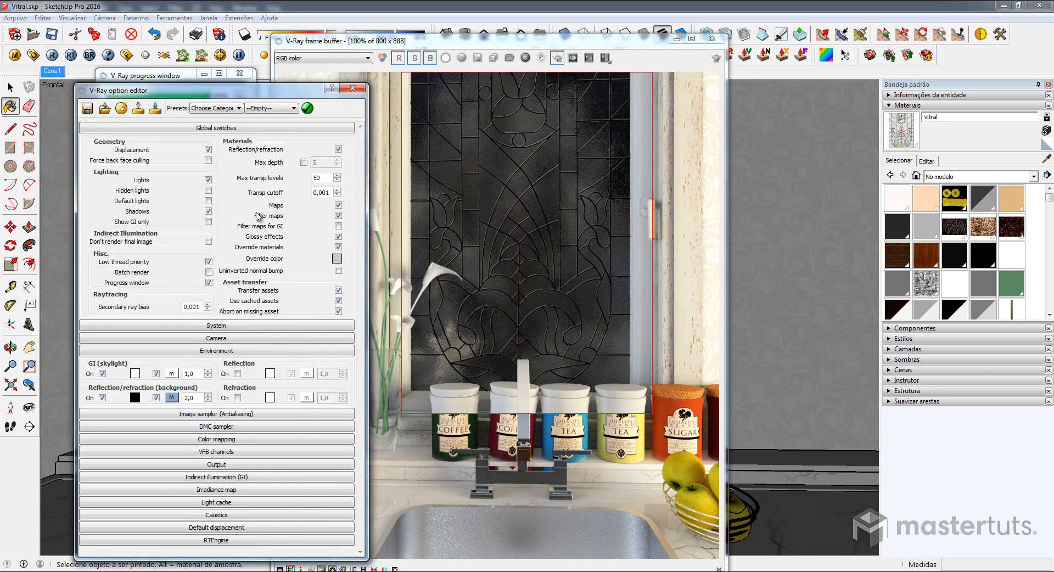
click(352, 87)
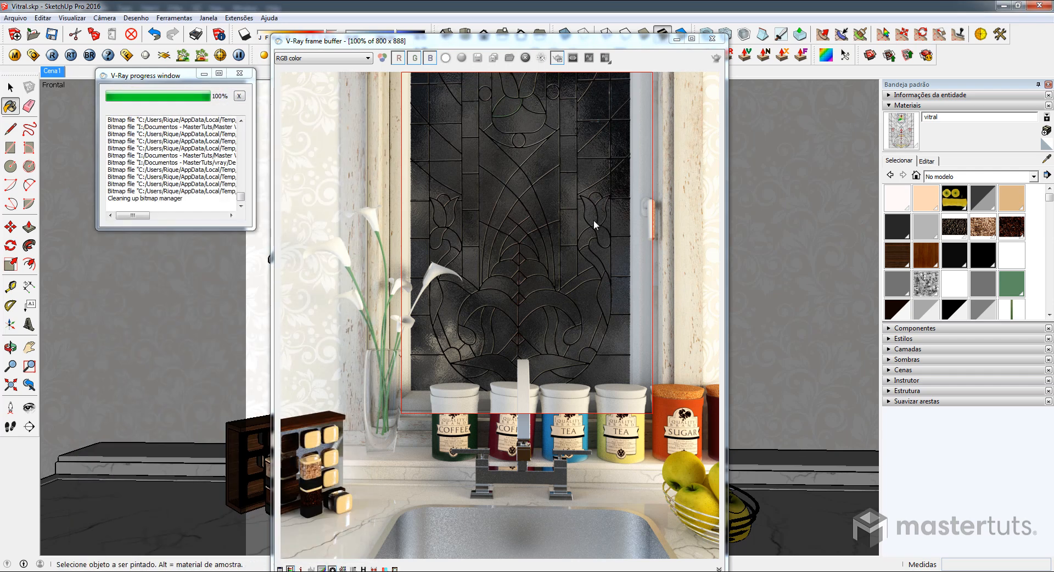
click(716, 58)
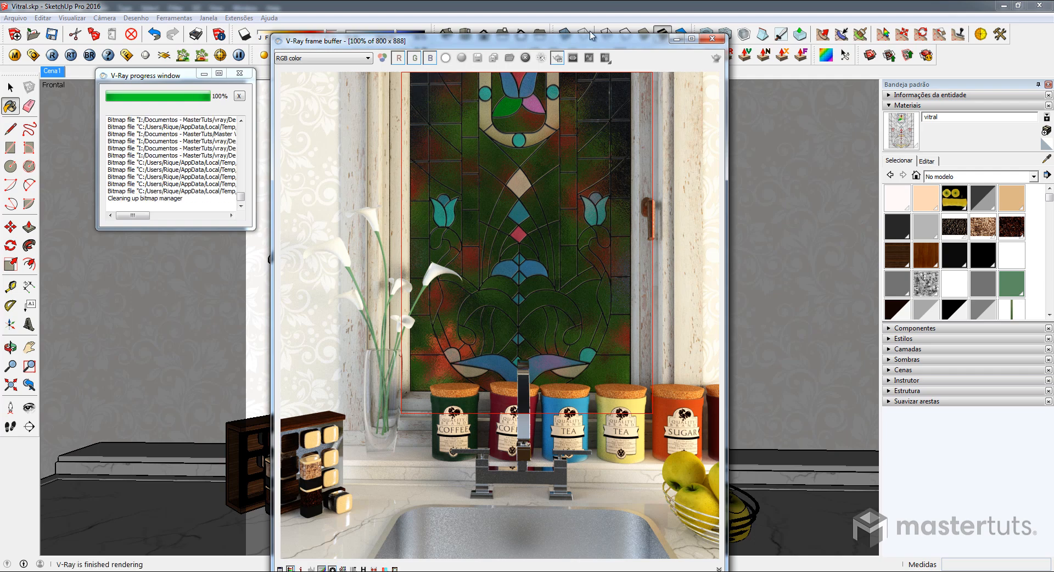
click(556, 58)
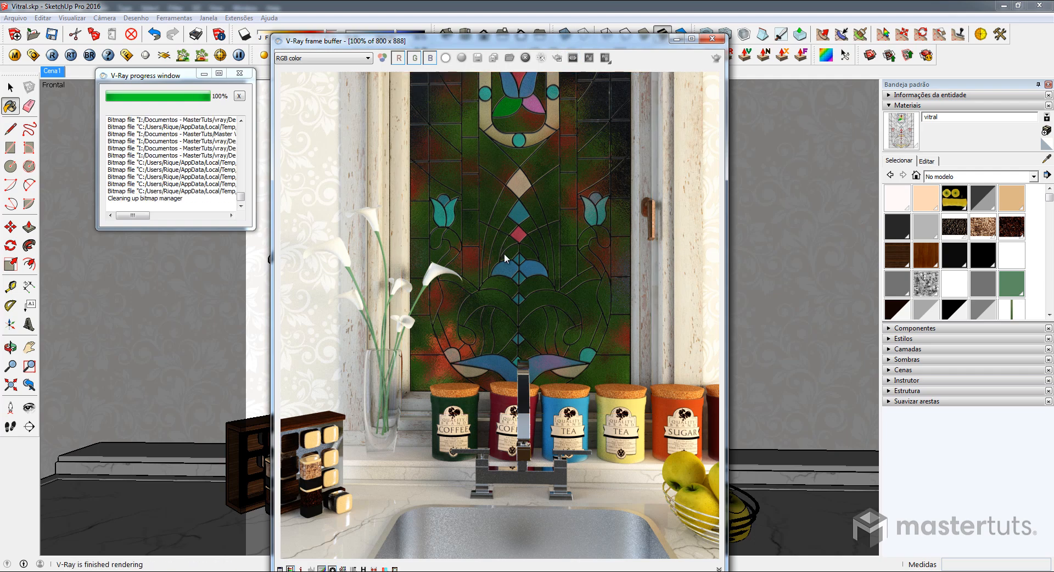
Examine the rendered stained glass up close, checking its colors, reflections, surface relief and lead lines against the whole image
scroll(545, 269, up, 2)
scroll(545, 269, down, 1)
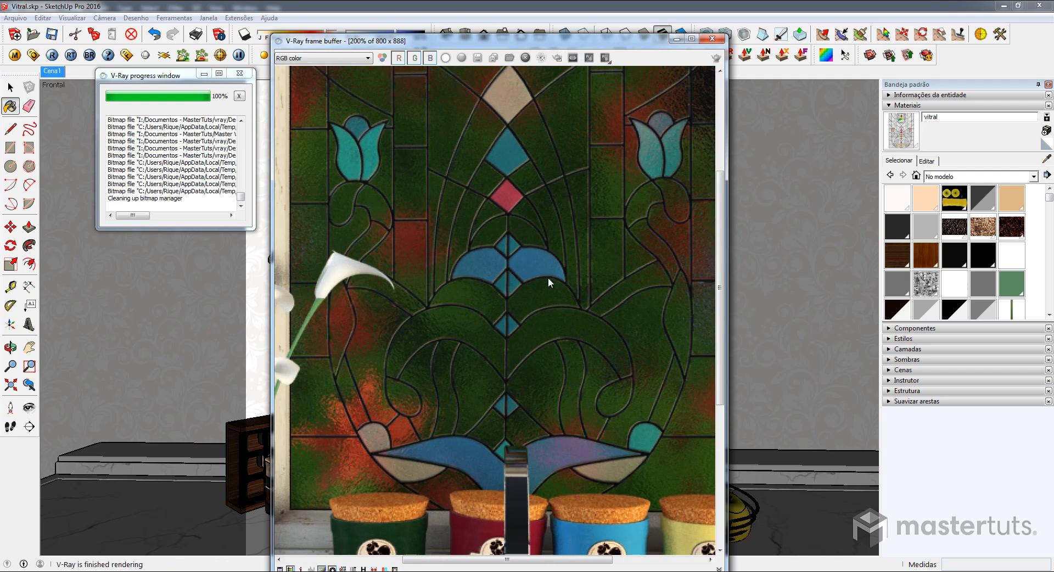
middle_drag(548, 278, 664, 215)
middle_drag(581, 274, 555, 231)
middle_drag(615, 291, 653, 346)
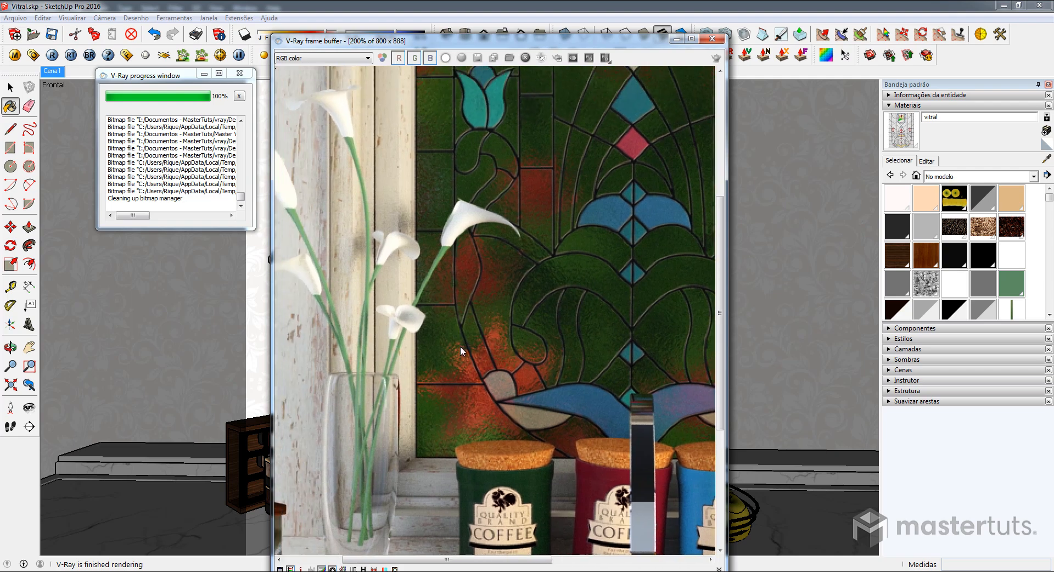
middle_drag(460, 346, 476, 314)
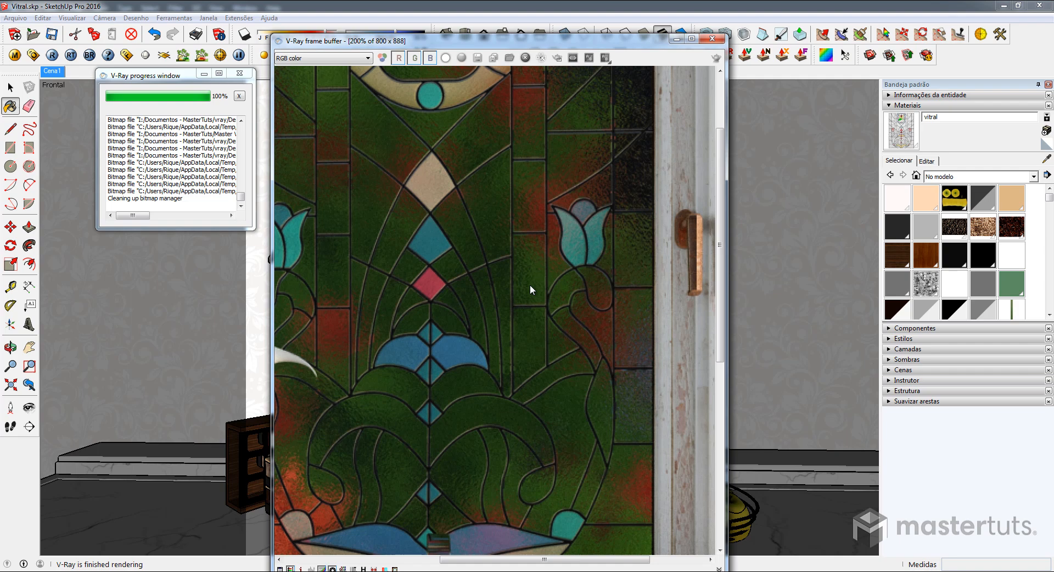
scroll(529, 285, down, 1)
scroll(530, 284, up, 1)
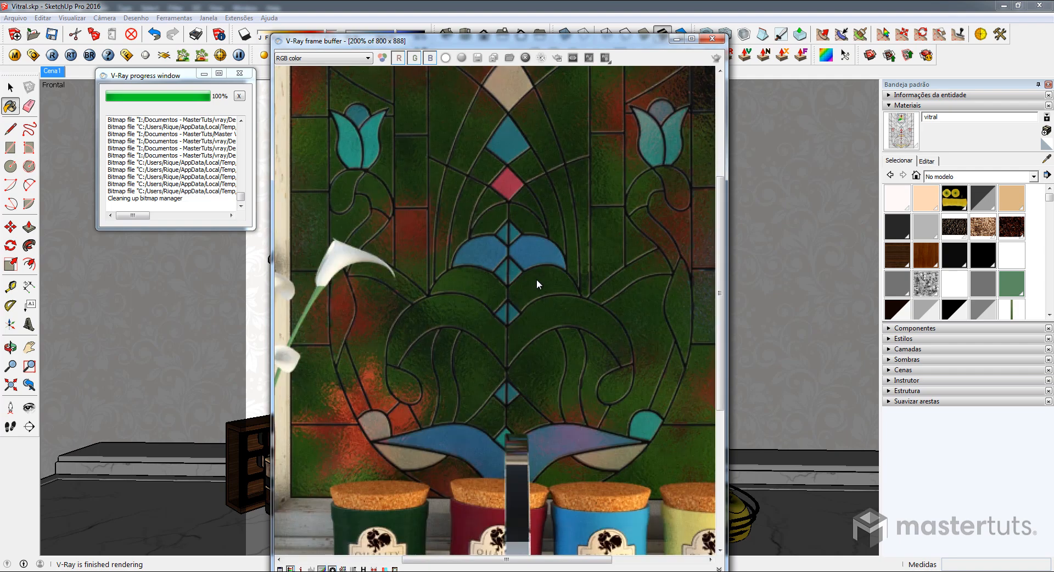
scroll(530, 319, down, 2)
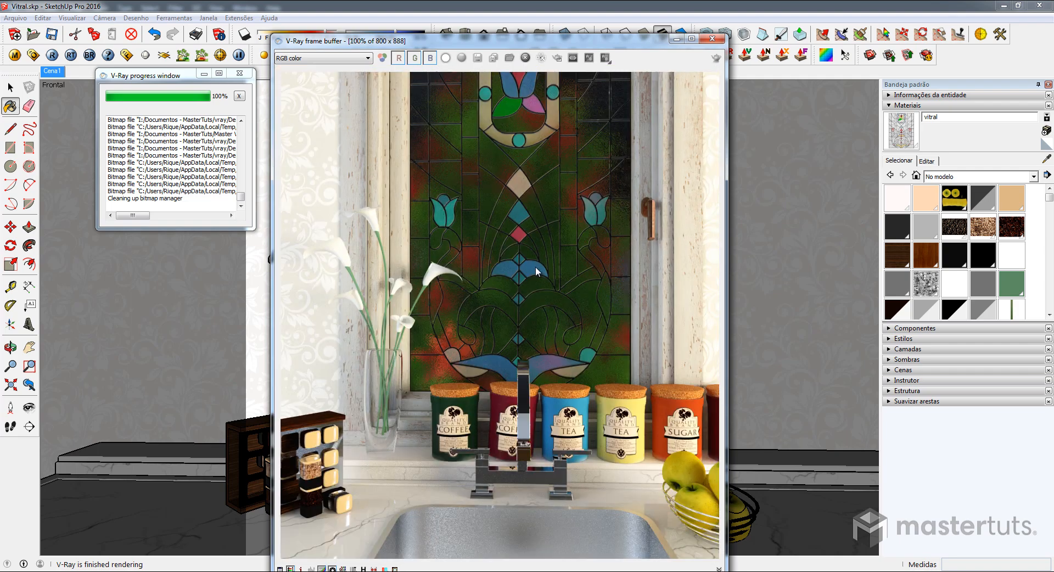